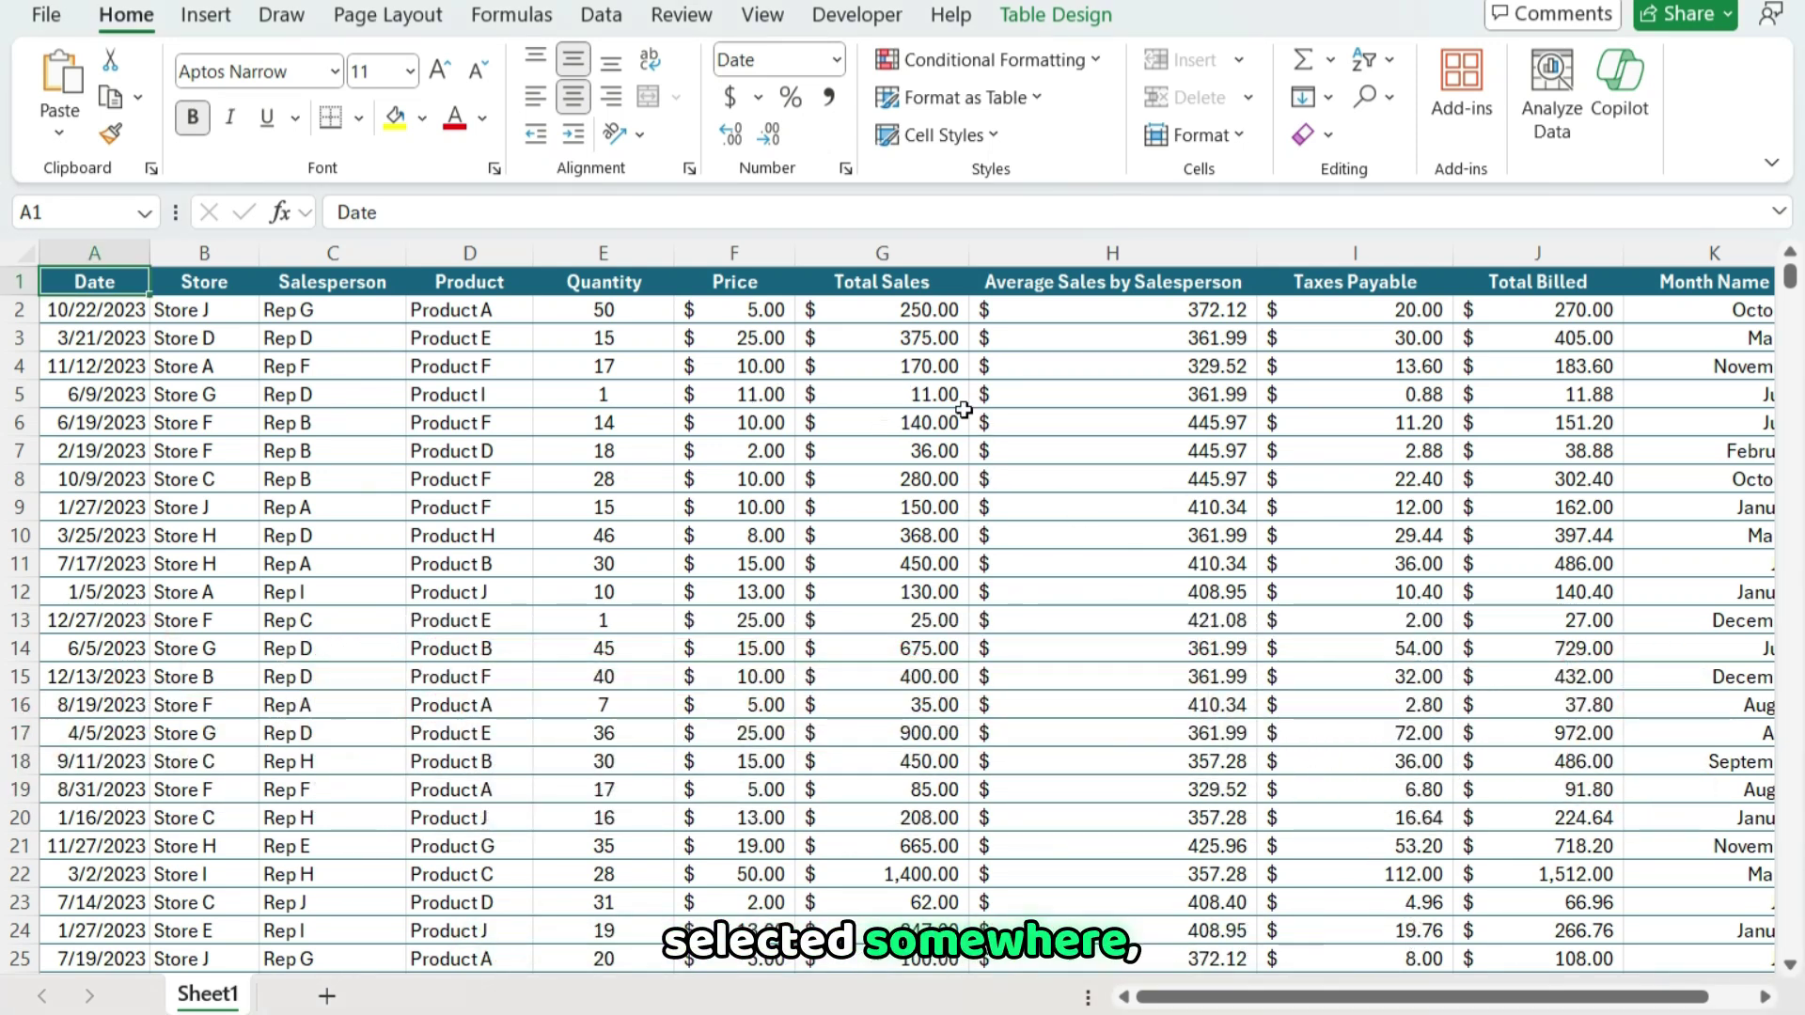
- Open the Copilot (Preview) pane beside the sales table
left_click(1620, 110)
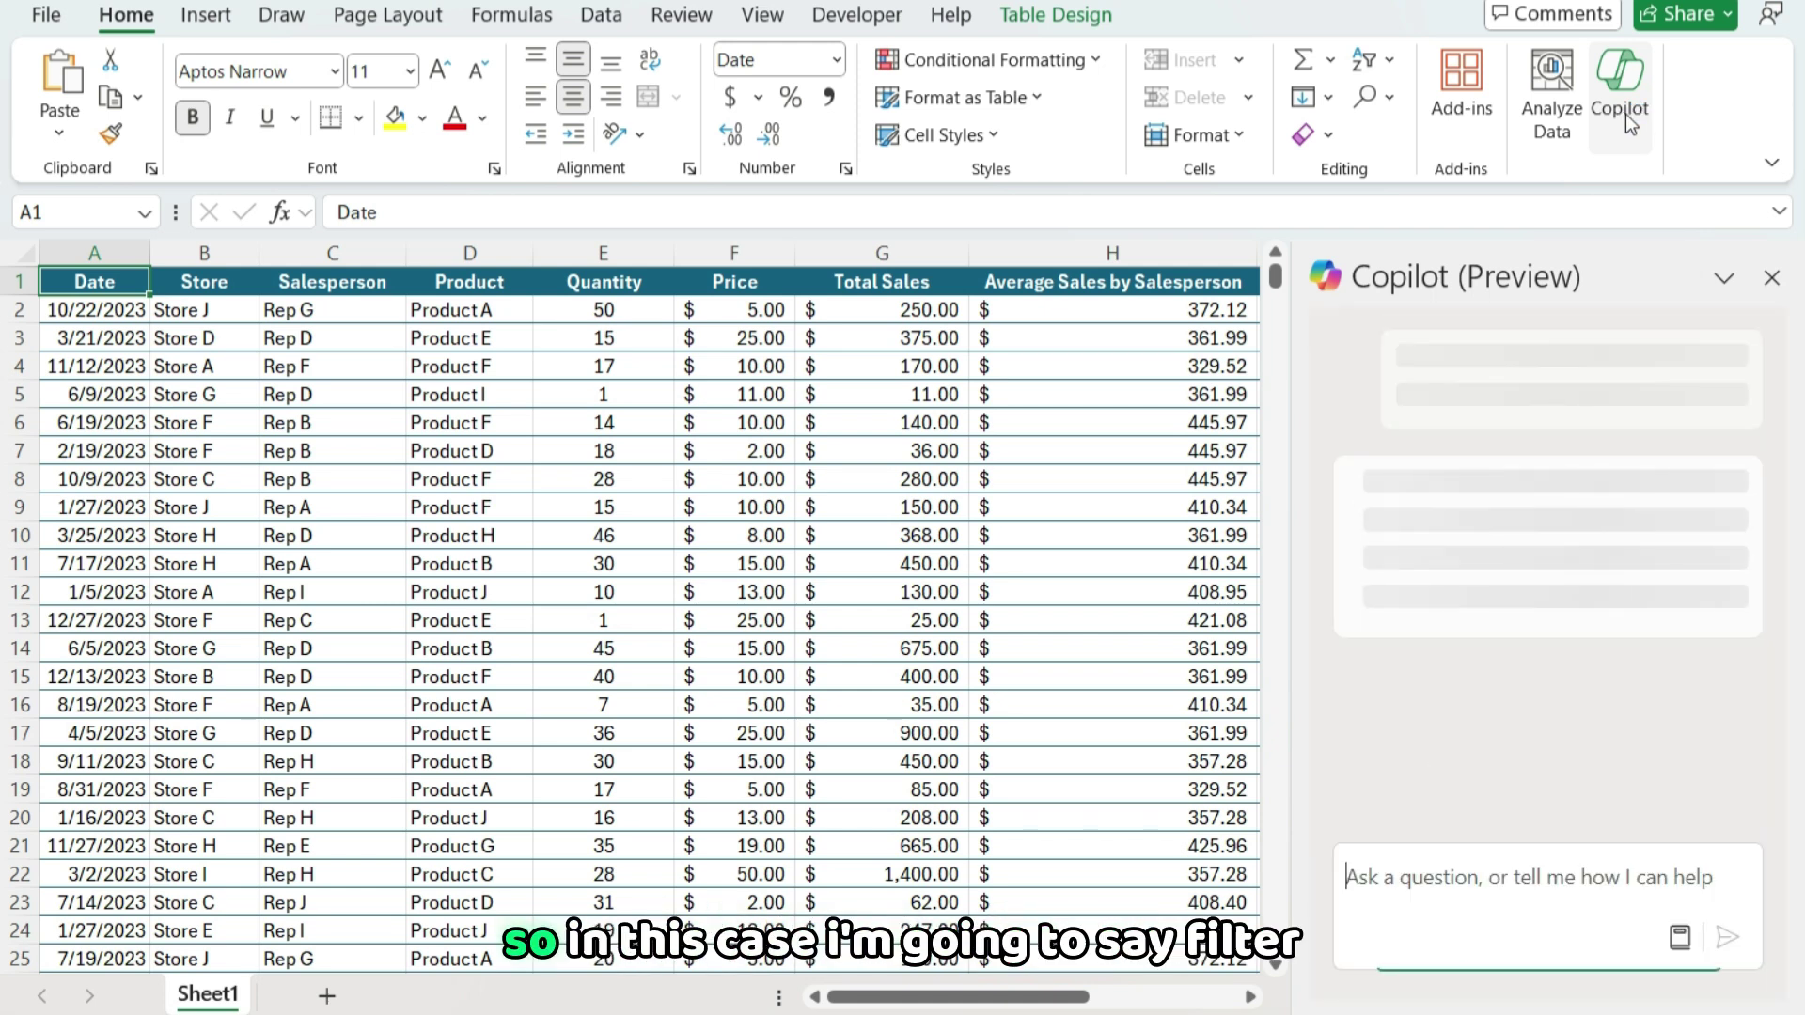
- Ask Copilot: 'Filter this table to only show products A and E'
left_click(1483, 878)
type("Filter th")
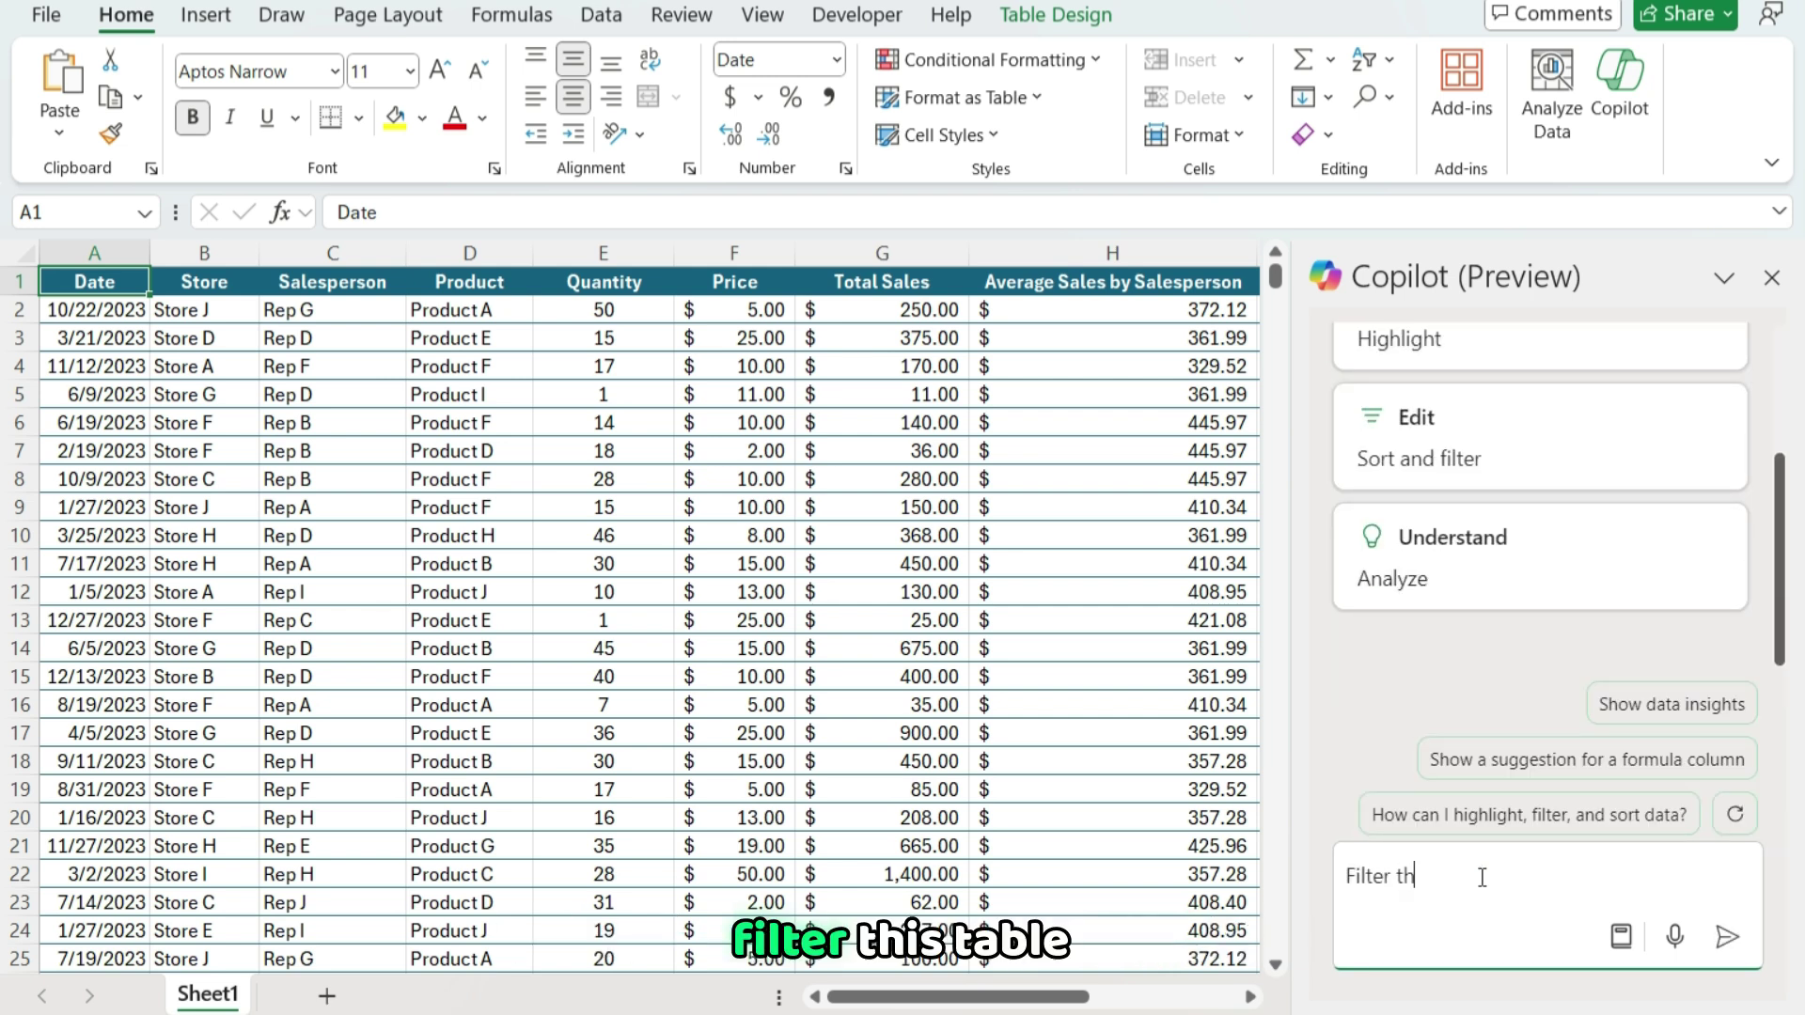
type("is tabe")
key("BackSpace")
type("le t")
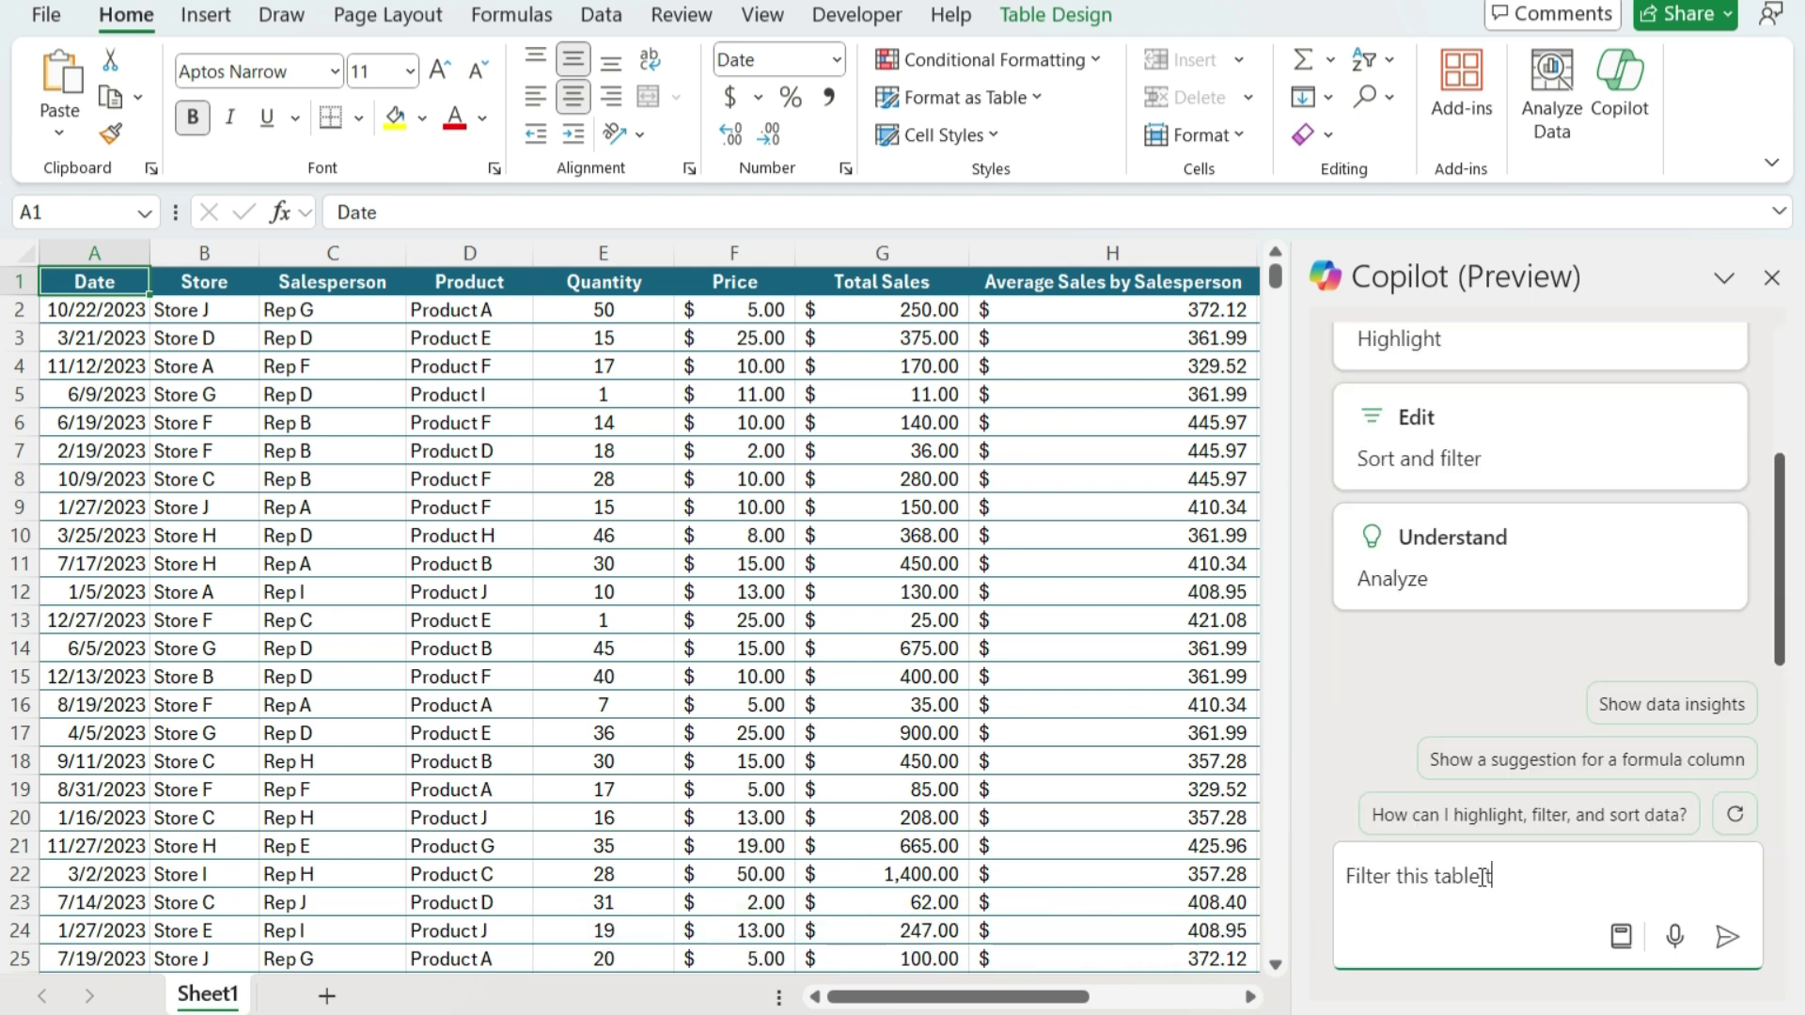
type("o only show product")
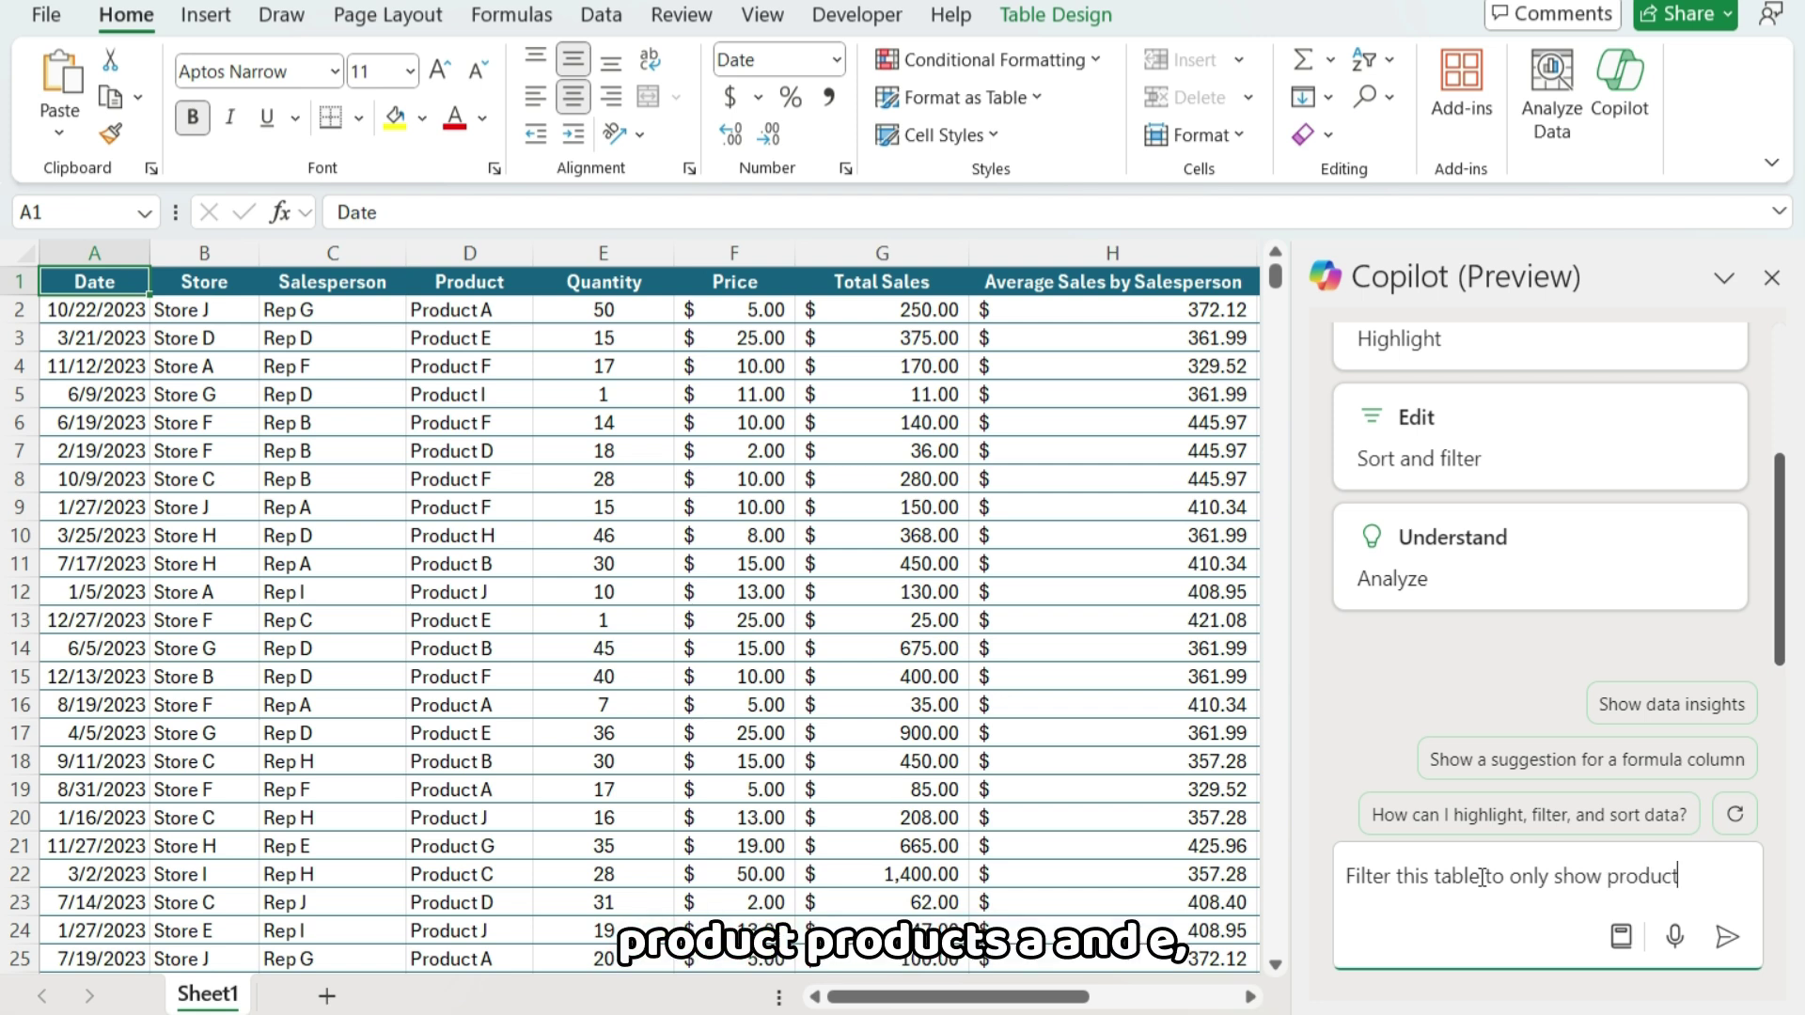
type("s A and E")
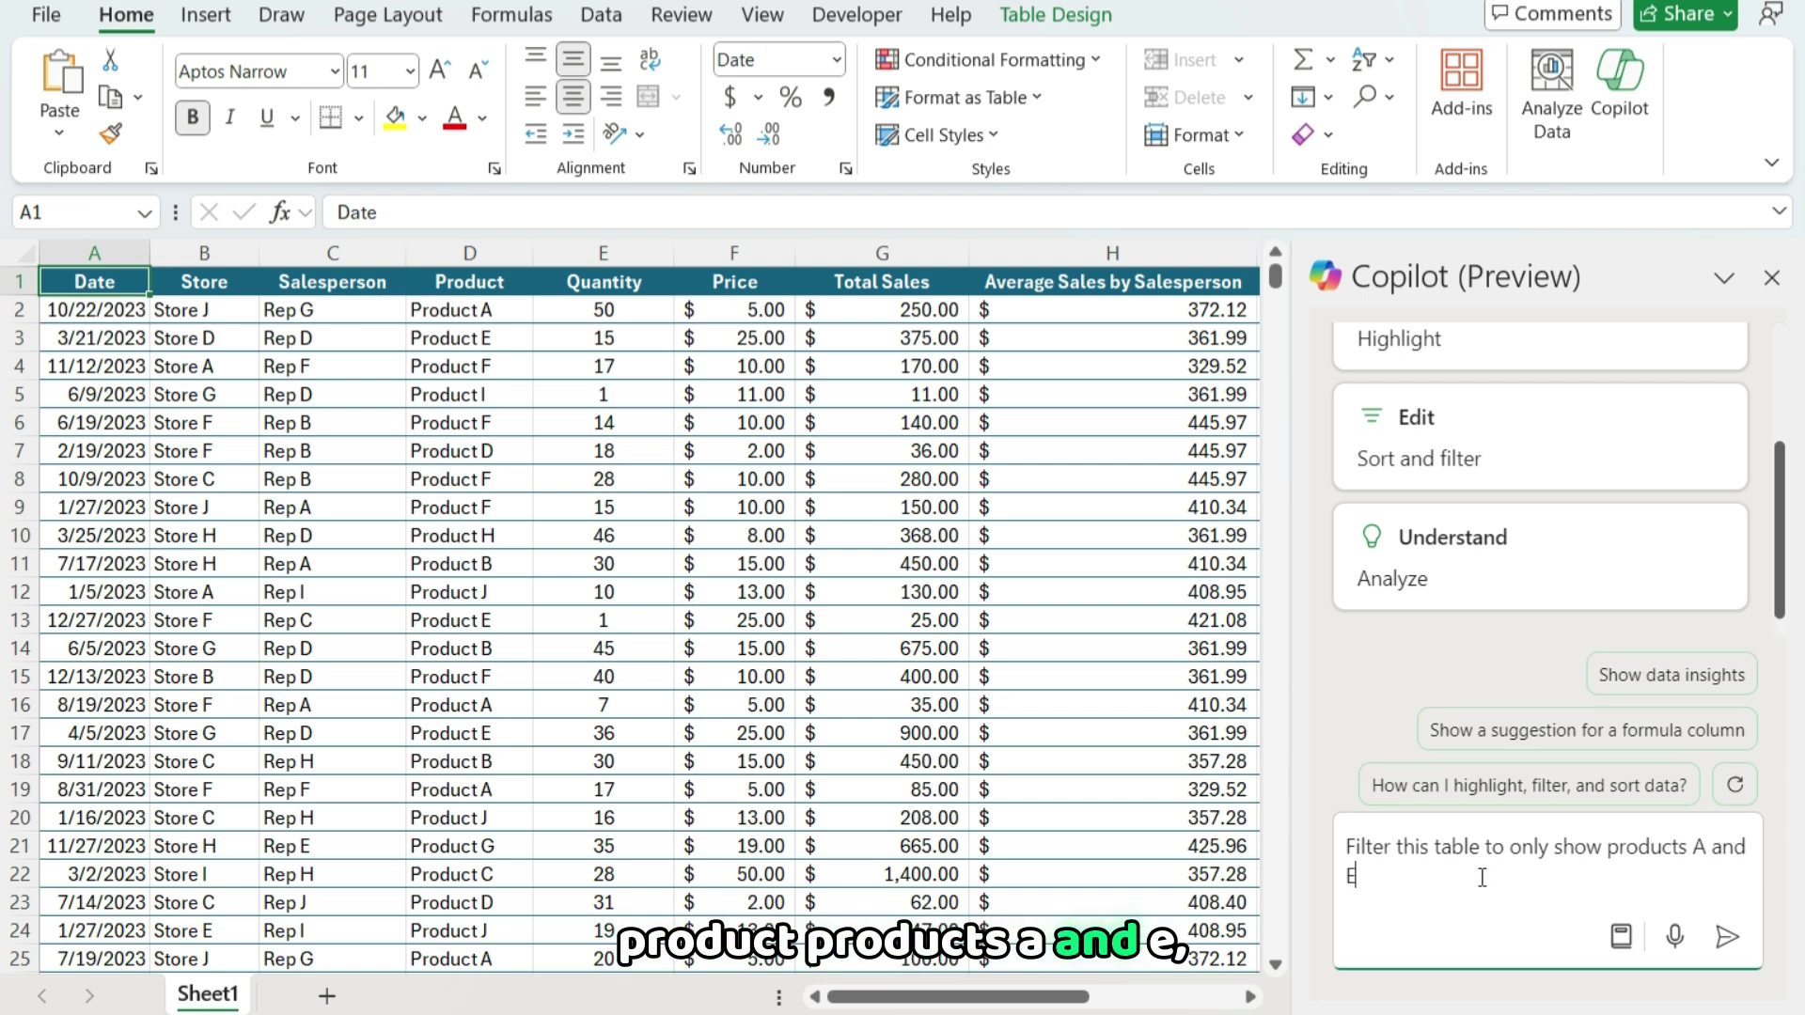
key("Return")
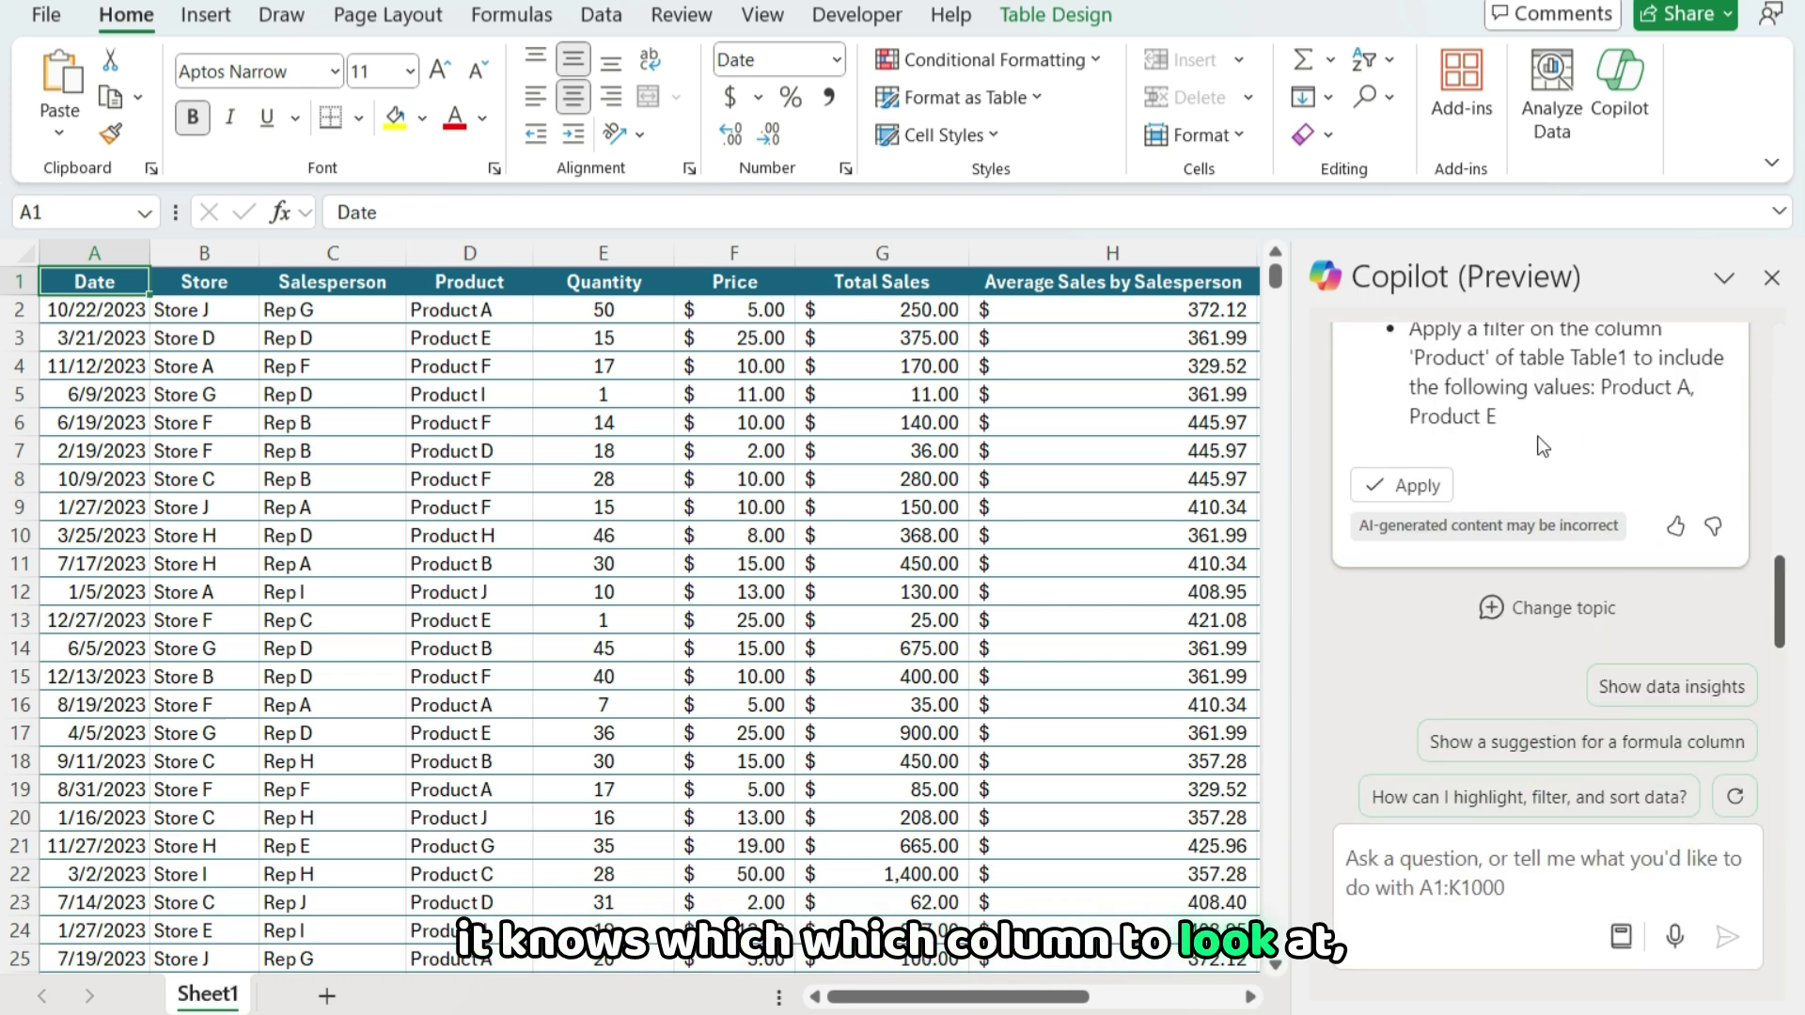
scroll(1495, 456, "up", 2)
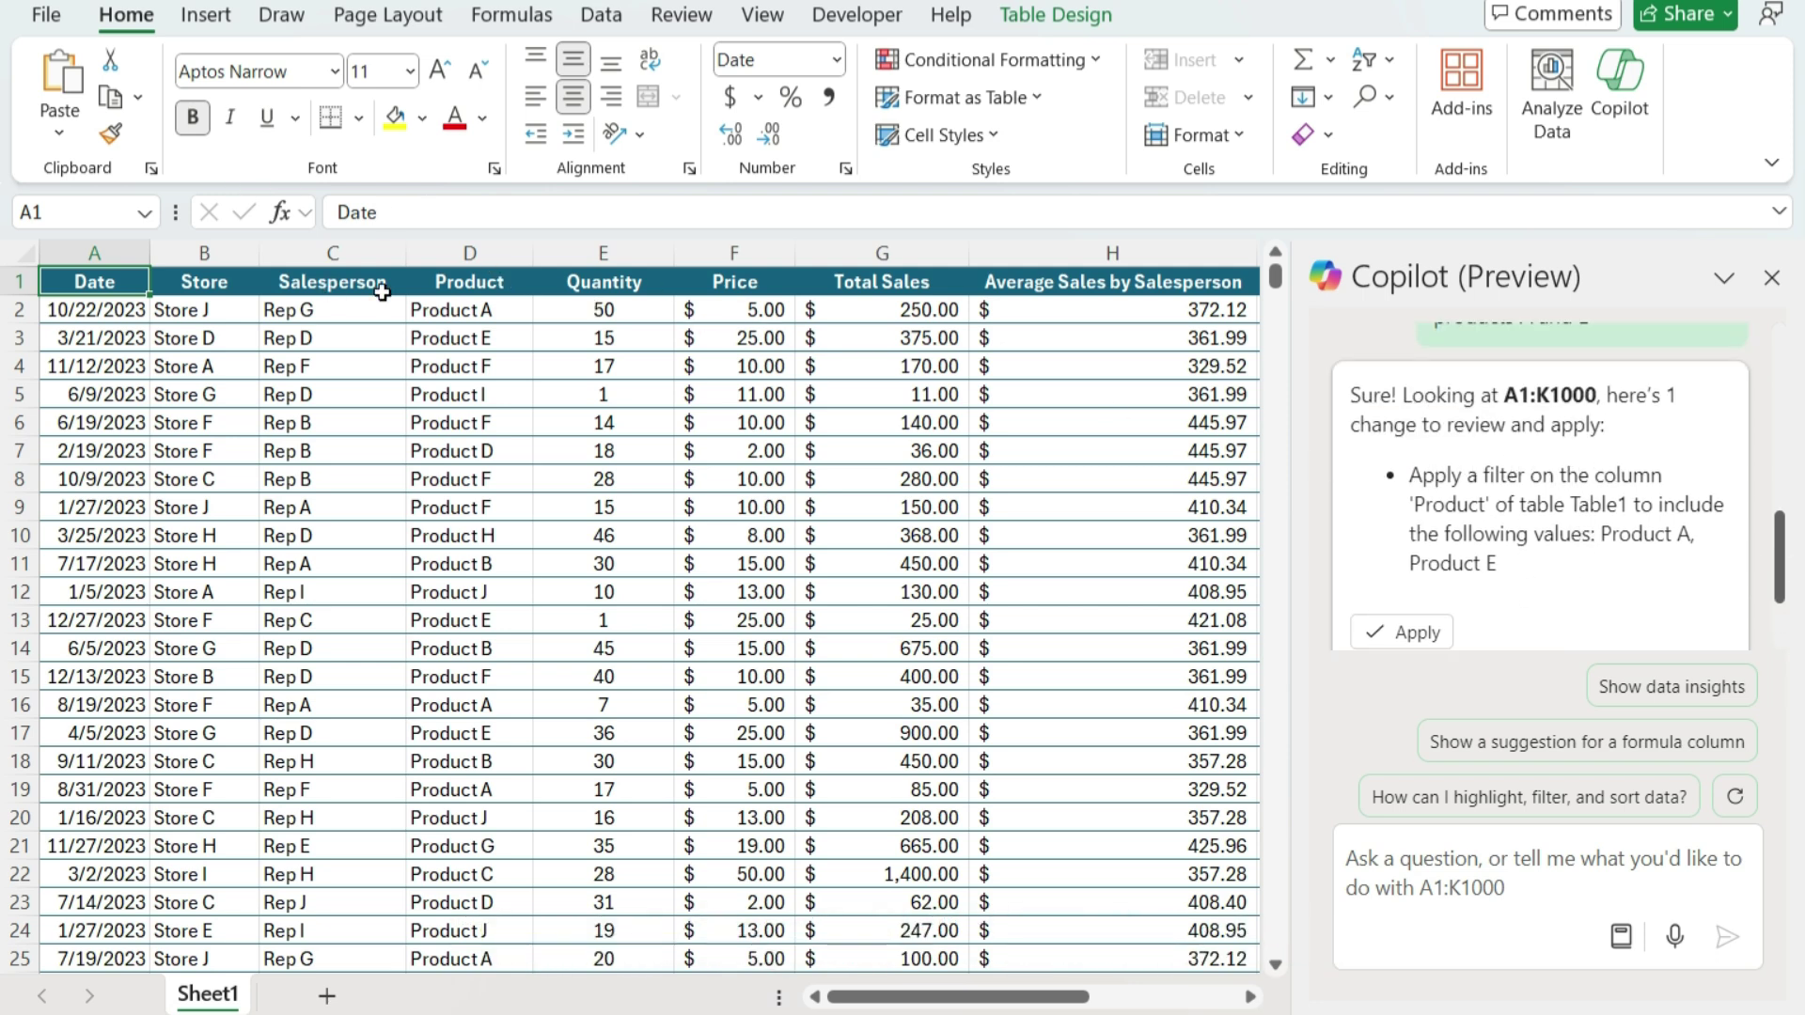
- Apply Copilot's suggested Product filter so only Product A and Product E rows remain
left_click(1404, 634)
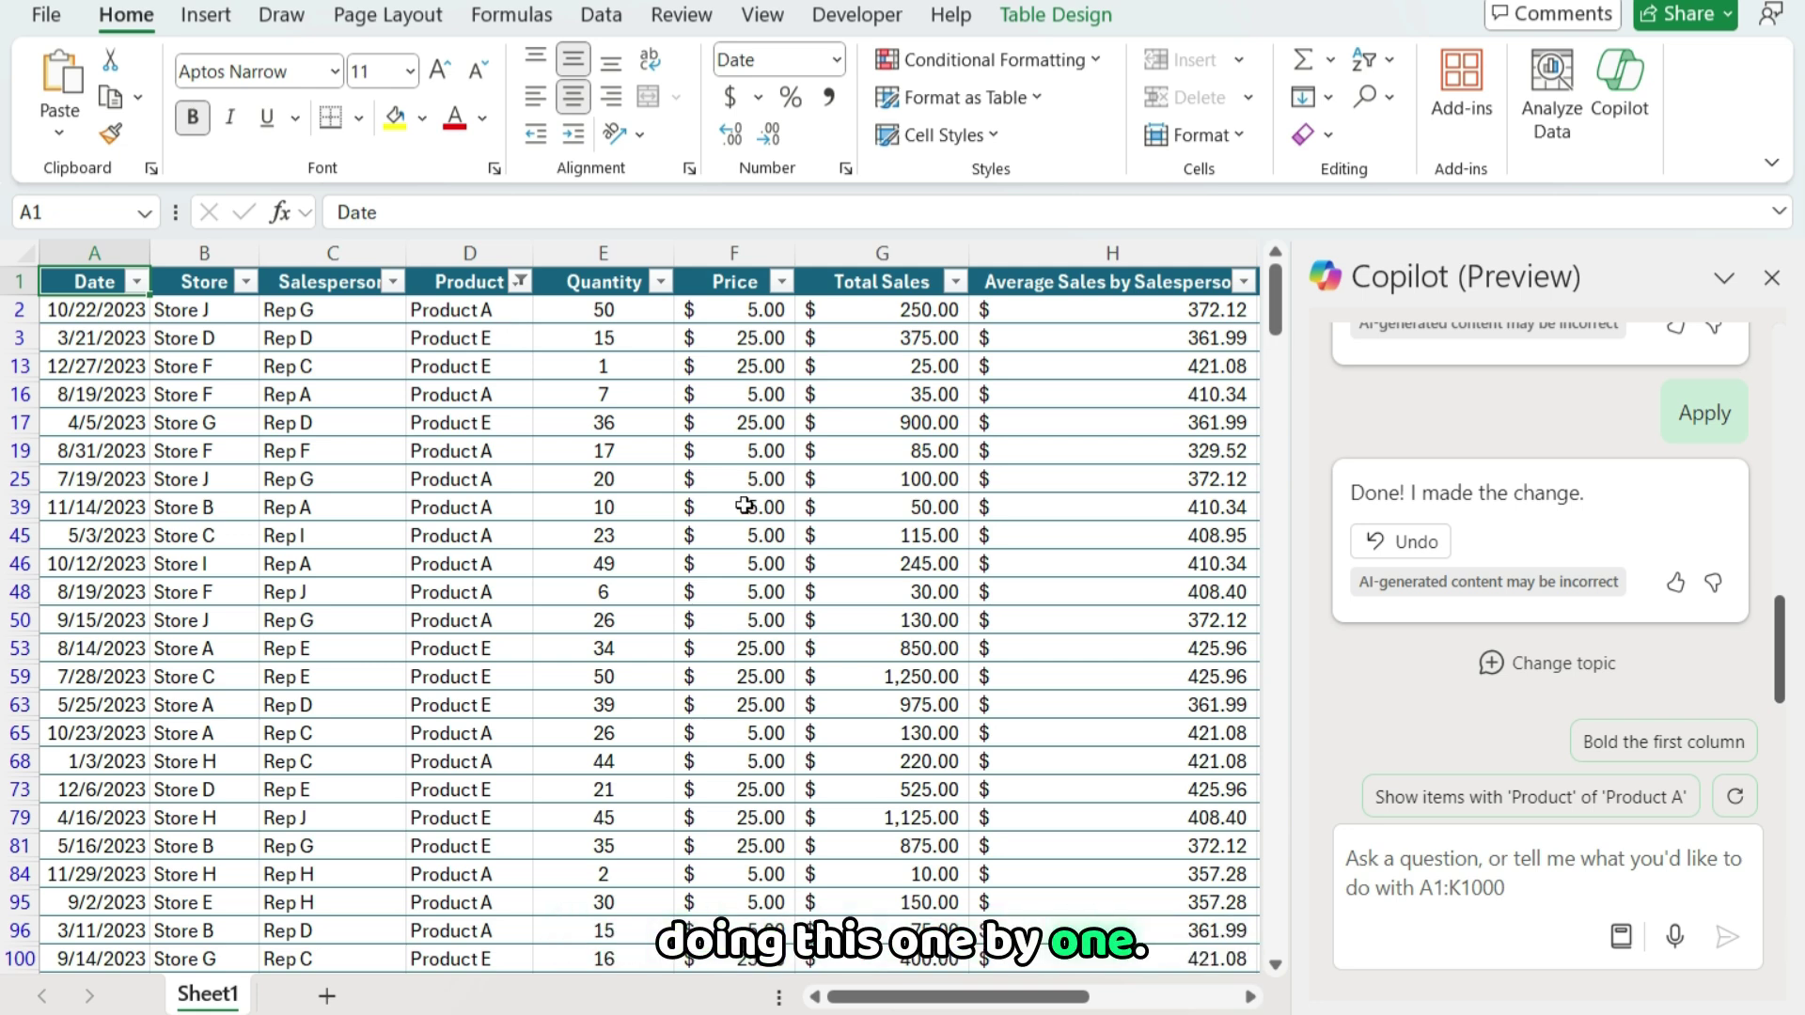
- Ask Copilot to 'Also filter by Rep A and Rep G' and apply its Salesperson filter
left_click(1530, 877)
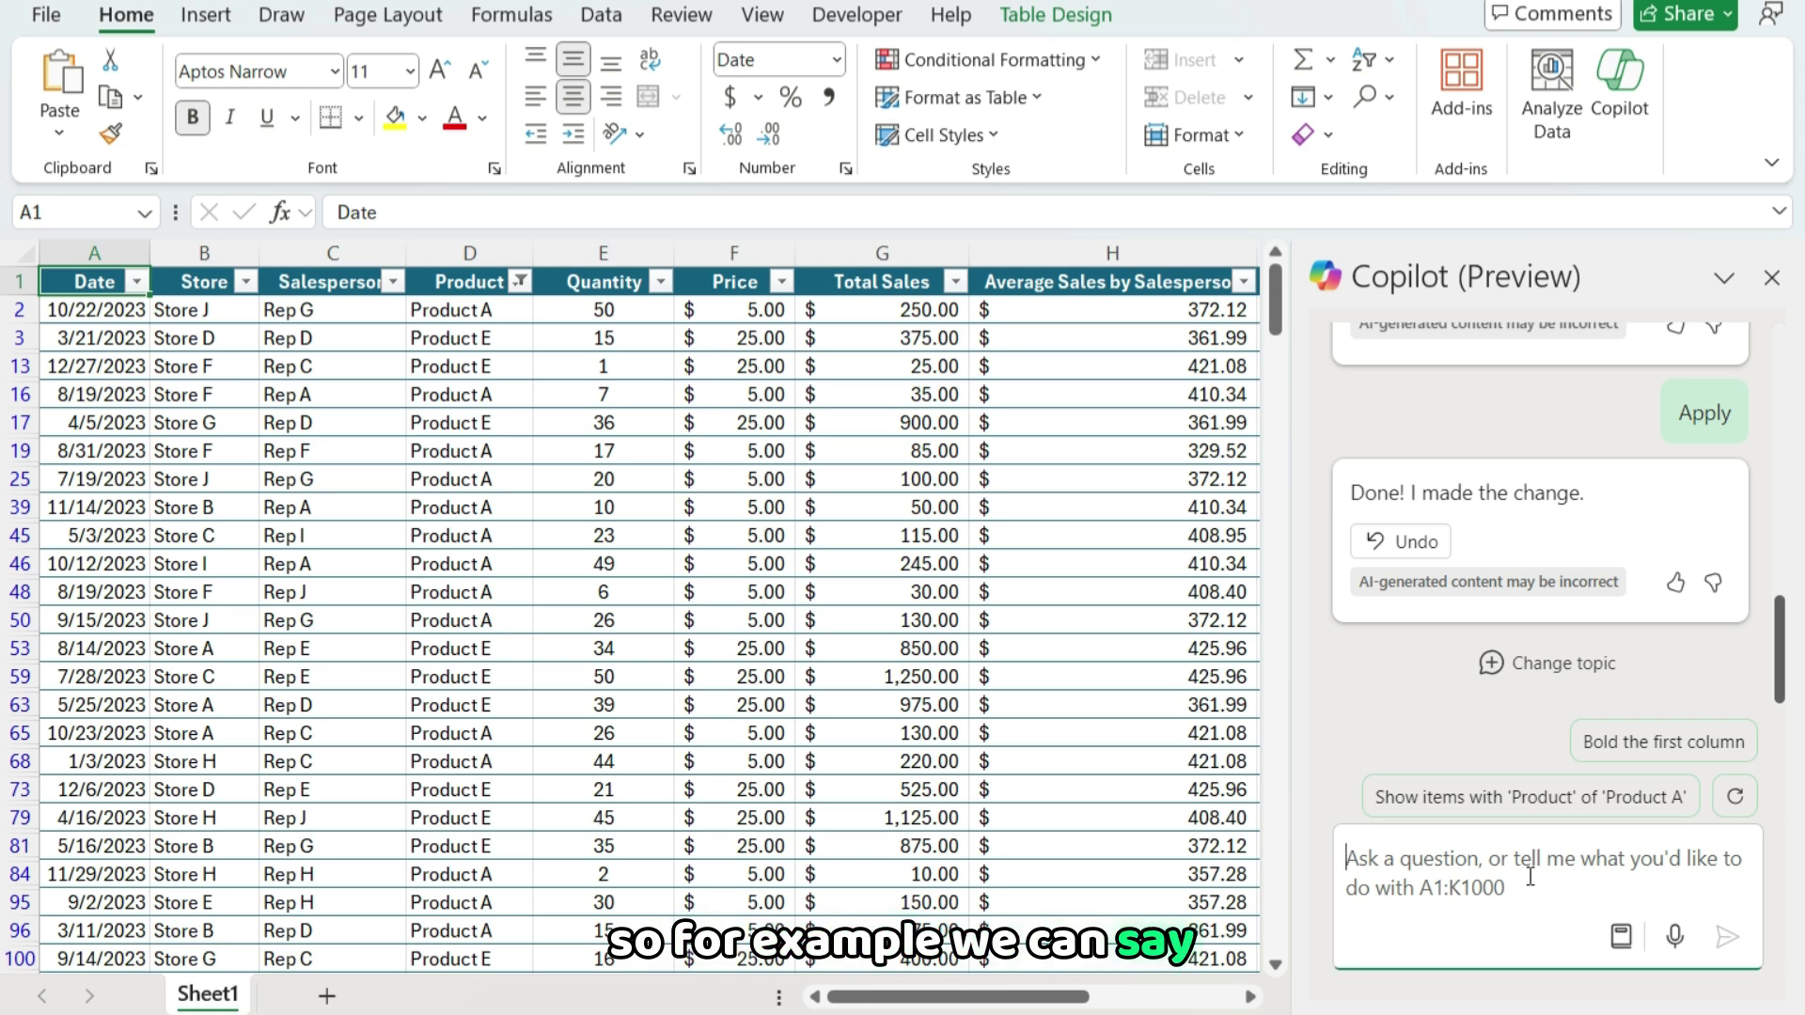
type("Also filter by")
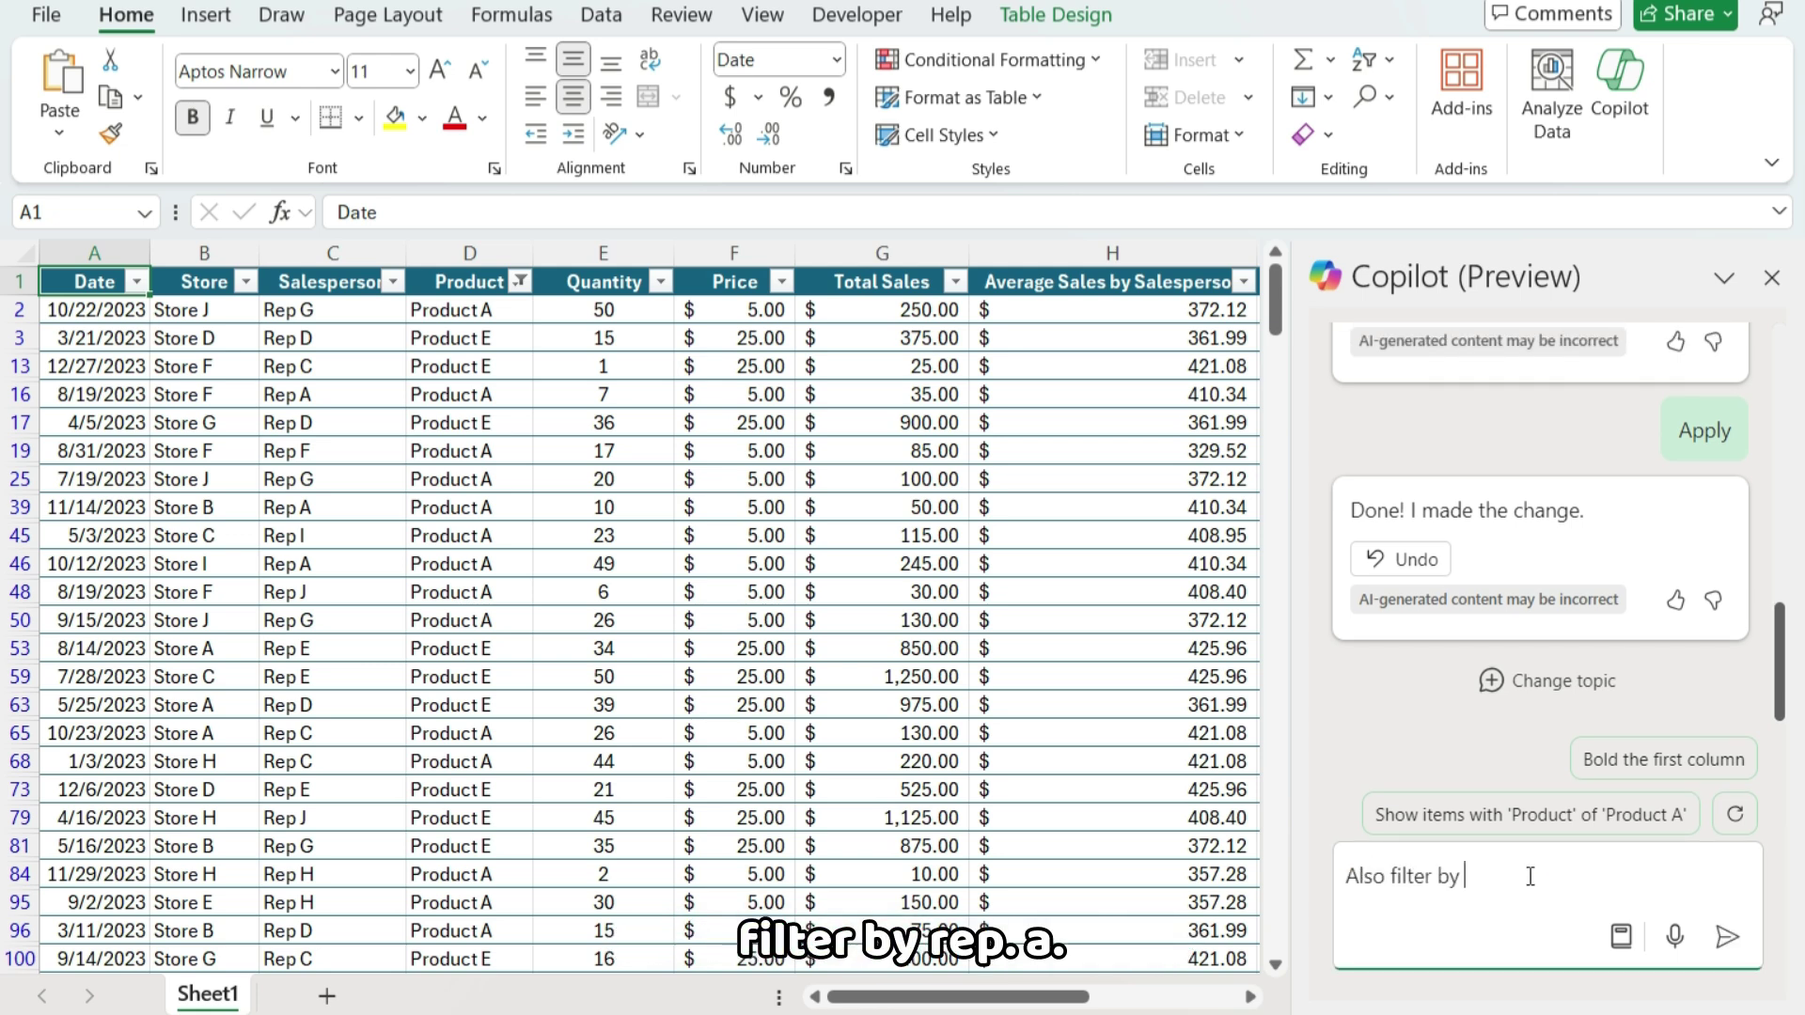
type(" Rep A and Re")
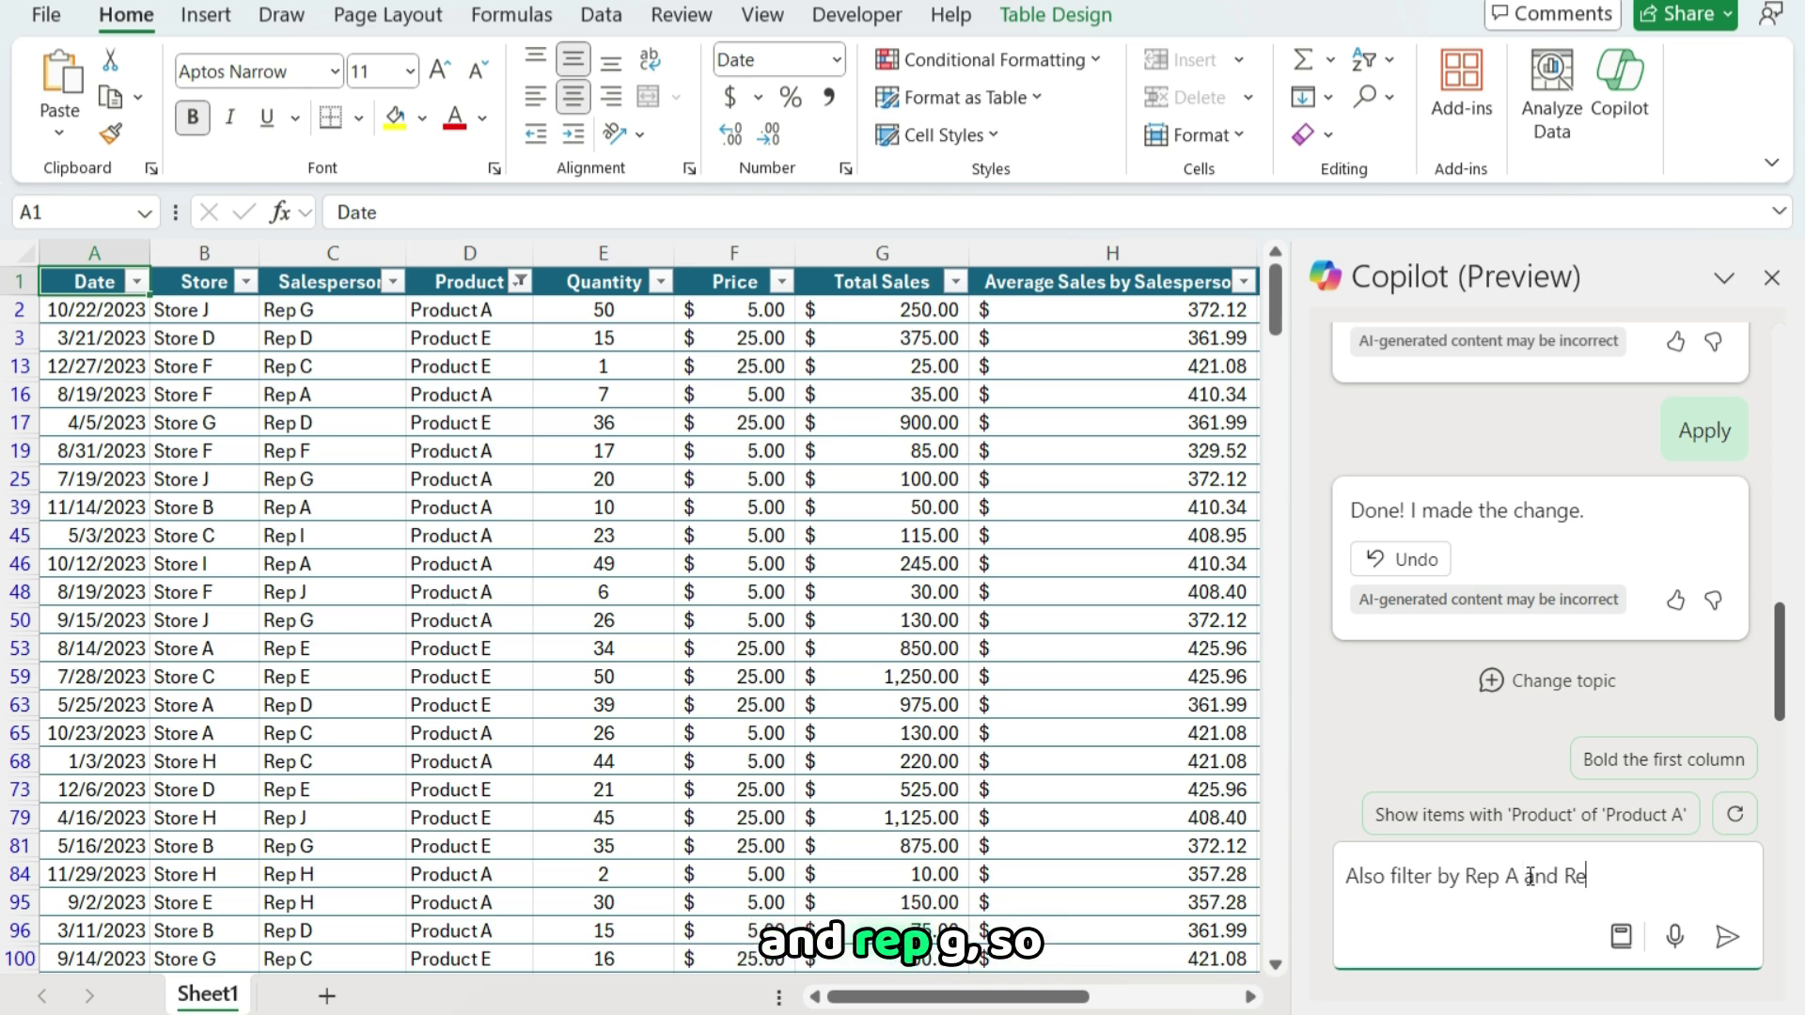
type("p G")
key("Return")
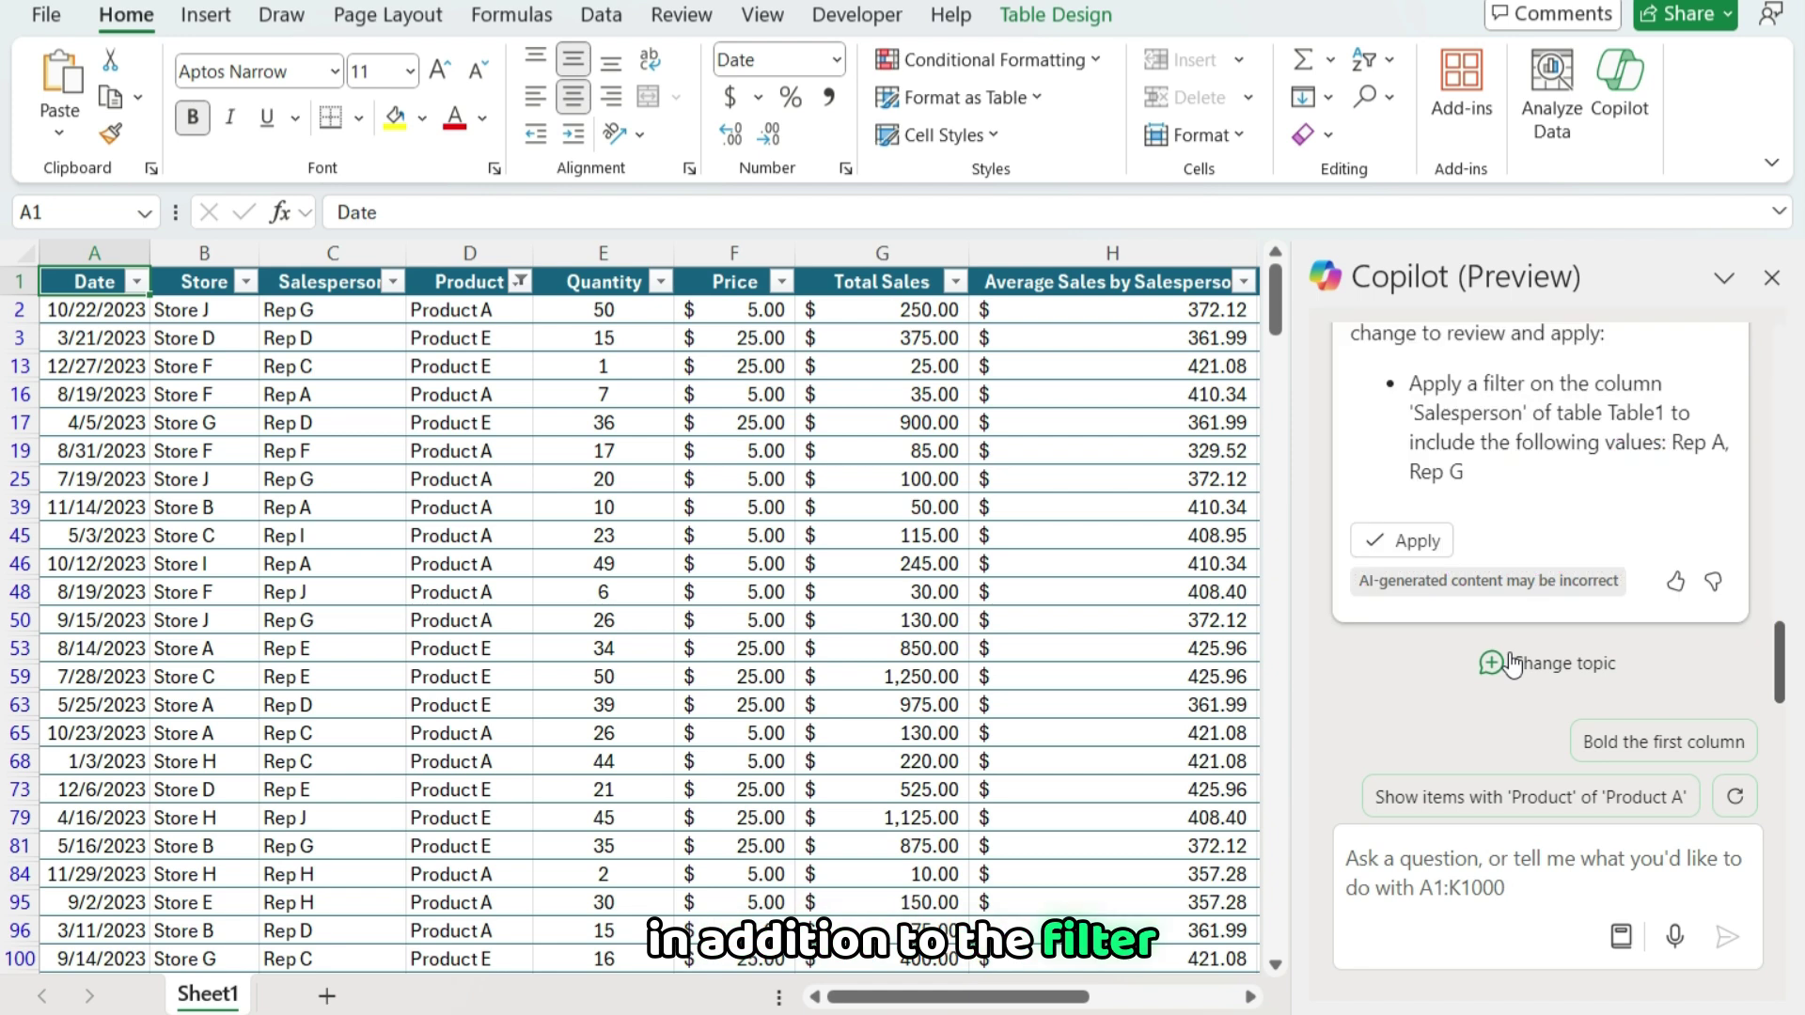
left_click(1420, 541)
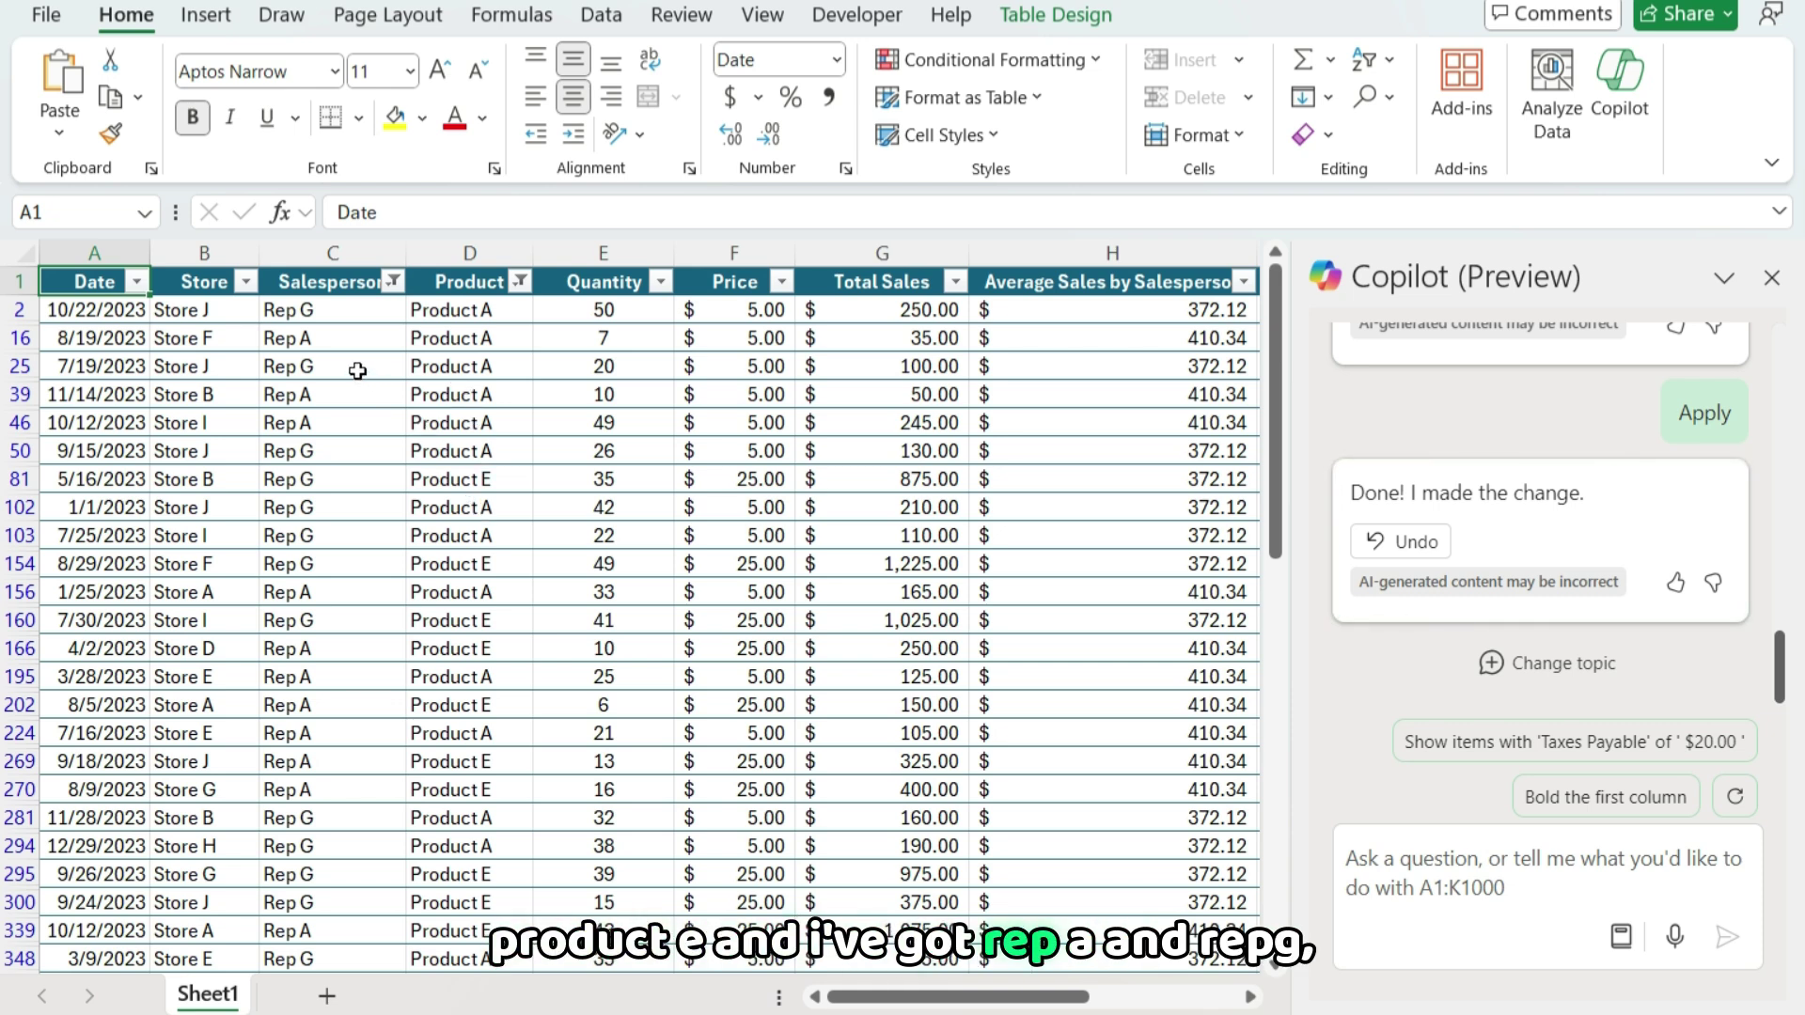
- Review the rows filtered to Products A/E and Reps A/G, then start a new Copilot prompt
scroll(444, 517, "down", 4)
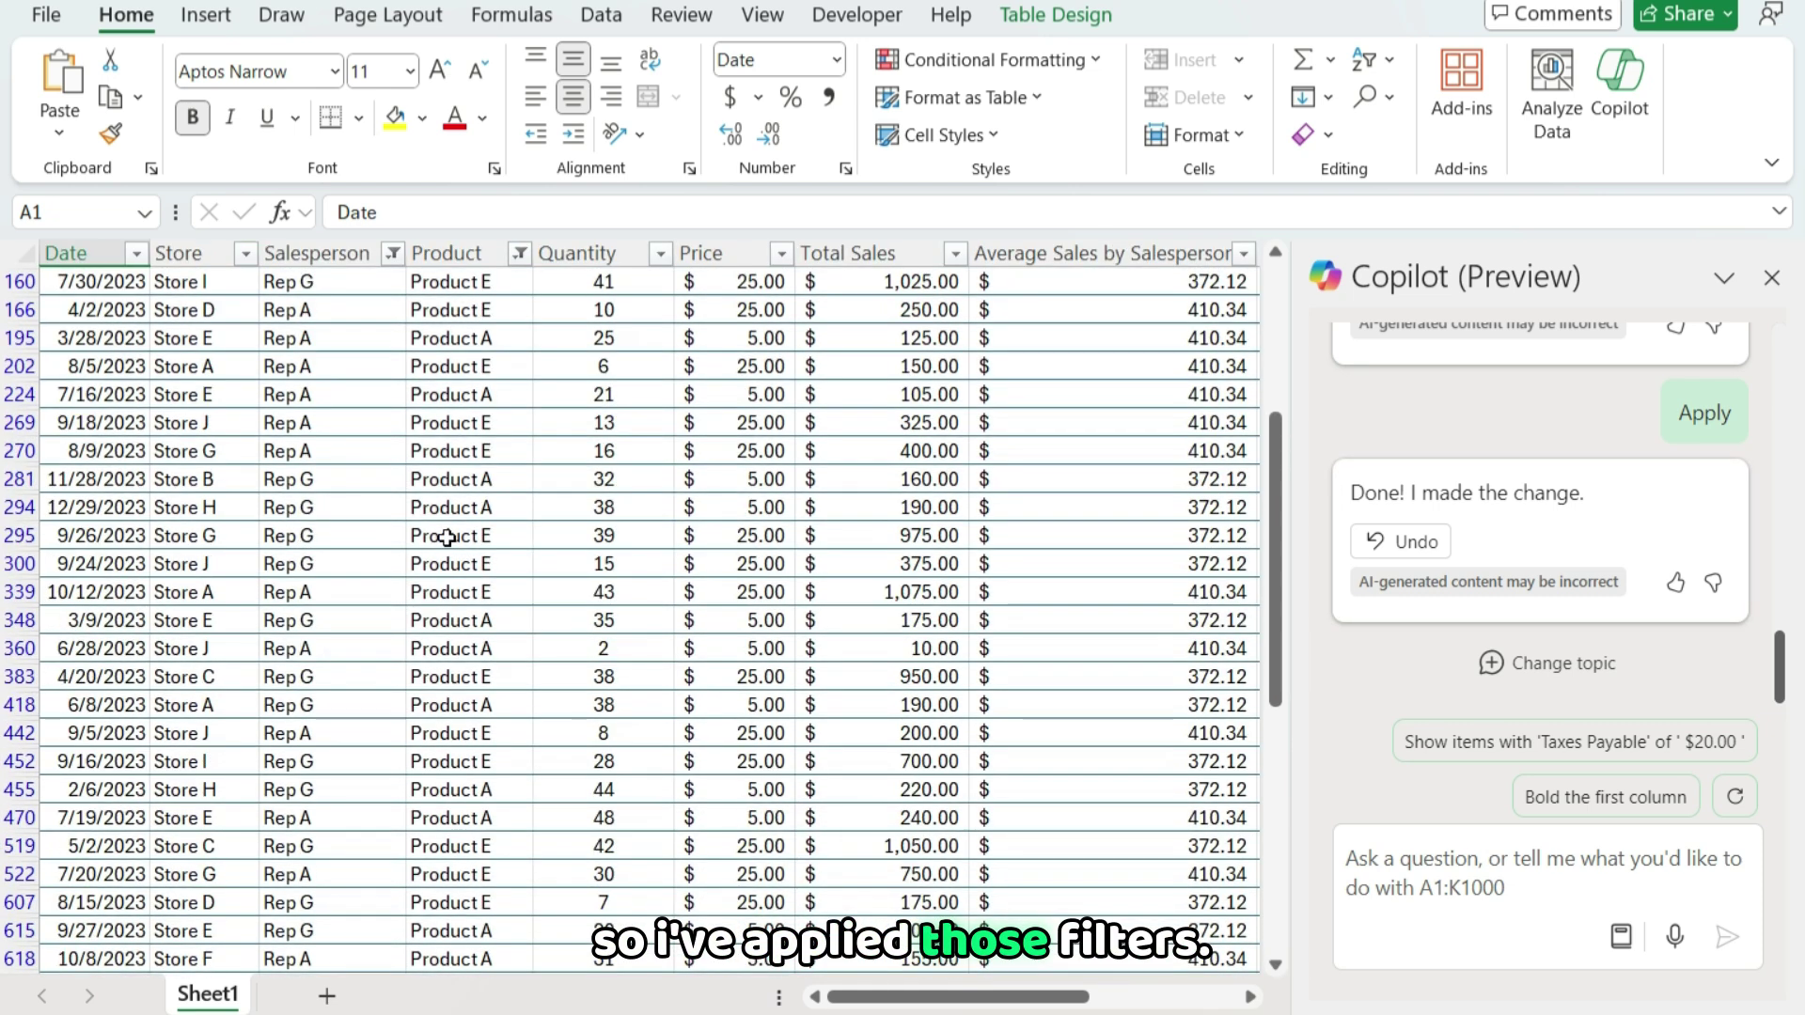
scroll(446, 537, "down", 3)
scroll(444, 535, "up", 7)
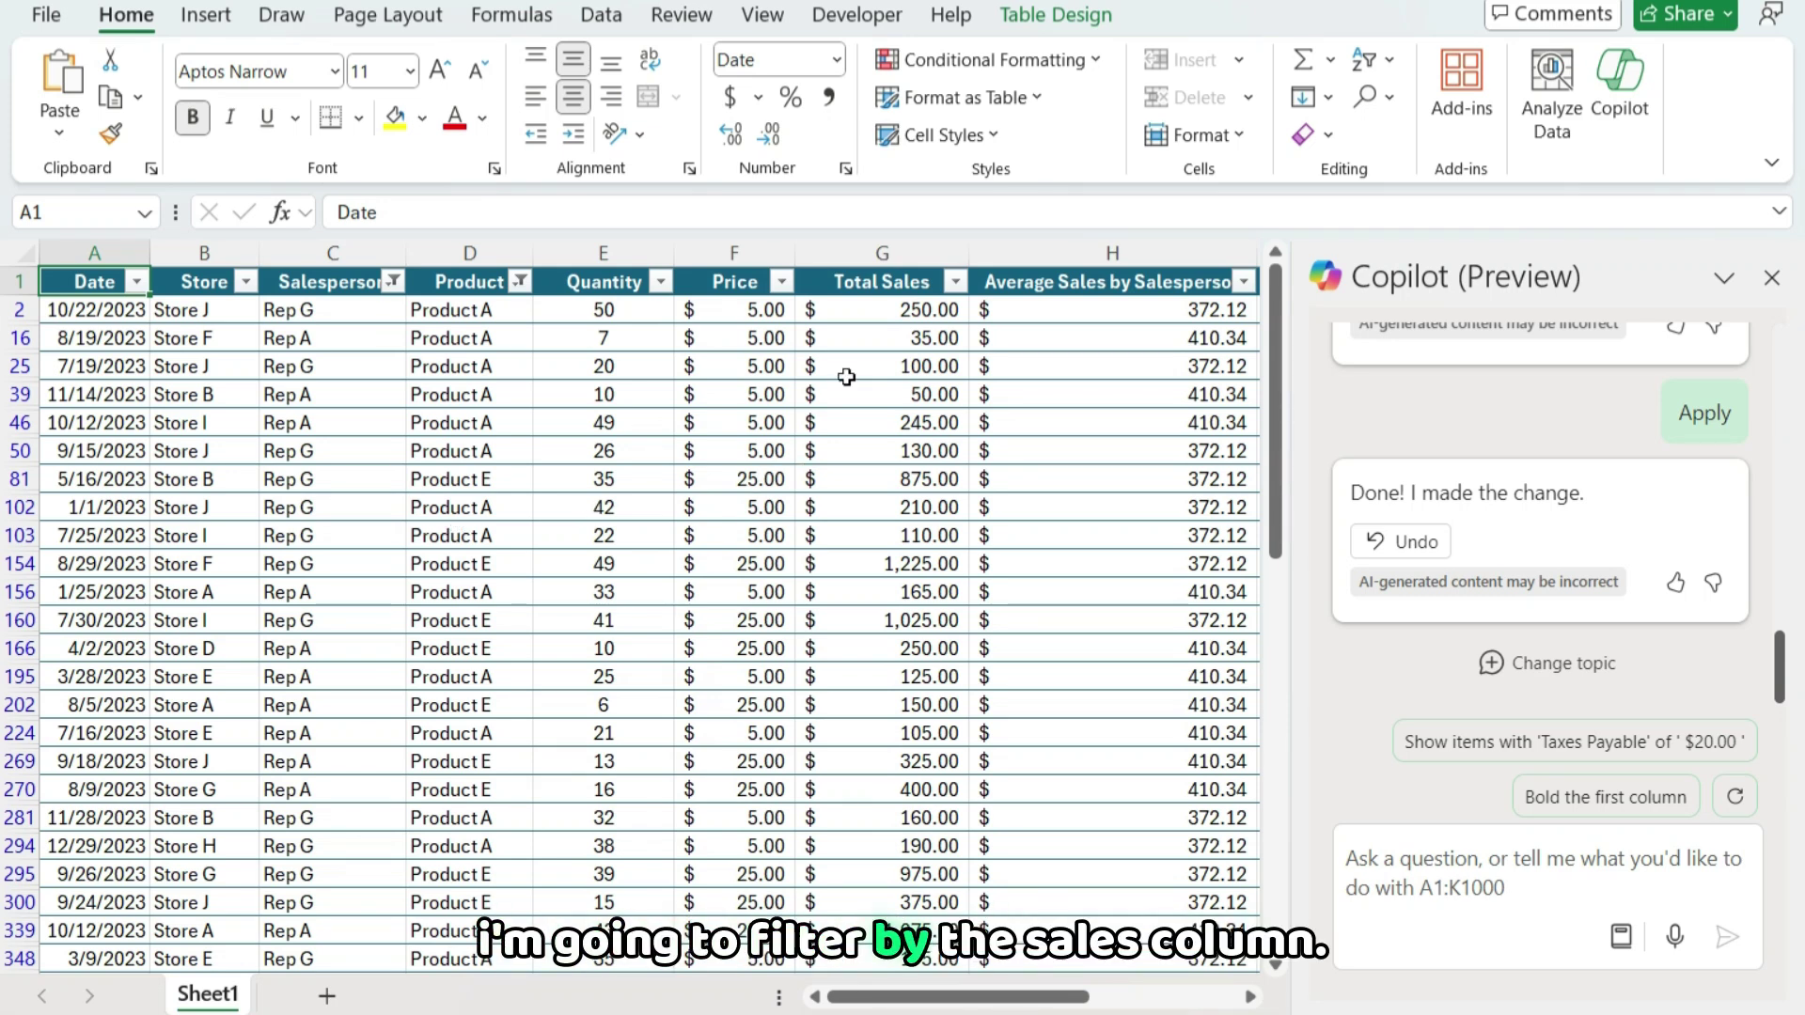
left_click(1423, 870)
- Ask Copilot to remove existing filters and show sales between $200 and $300, then apply
type("Remove ")
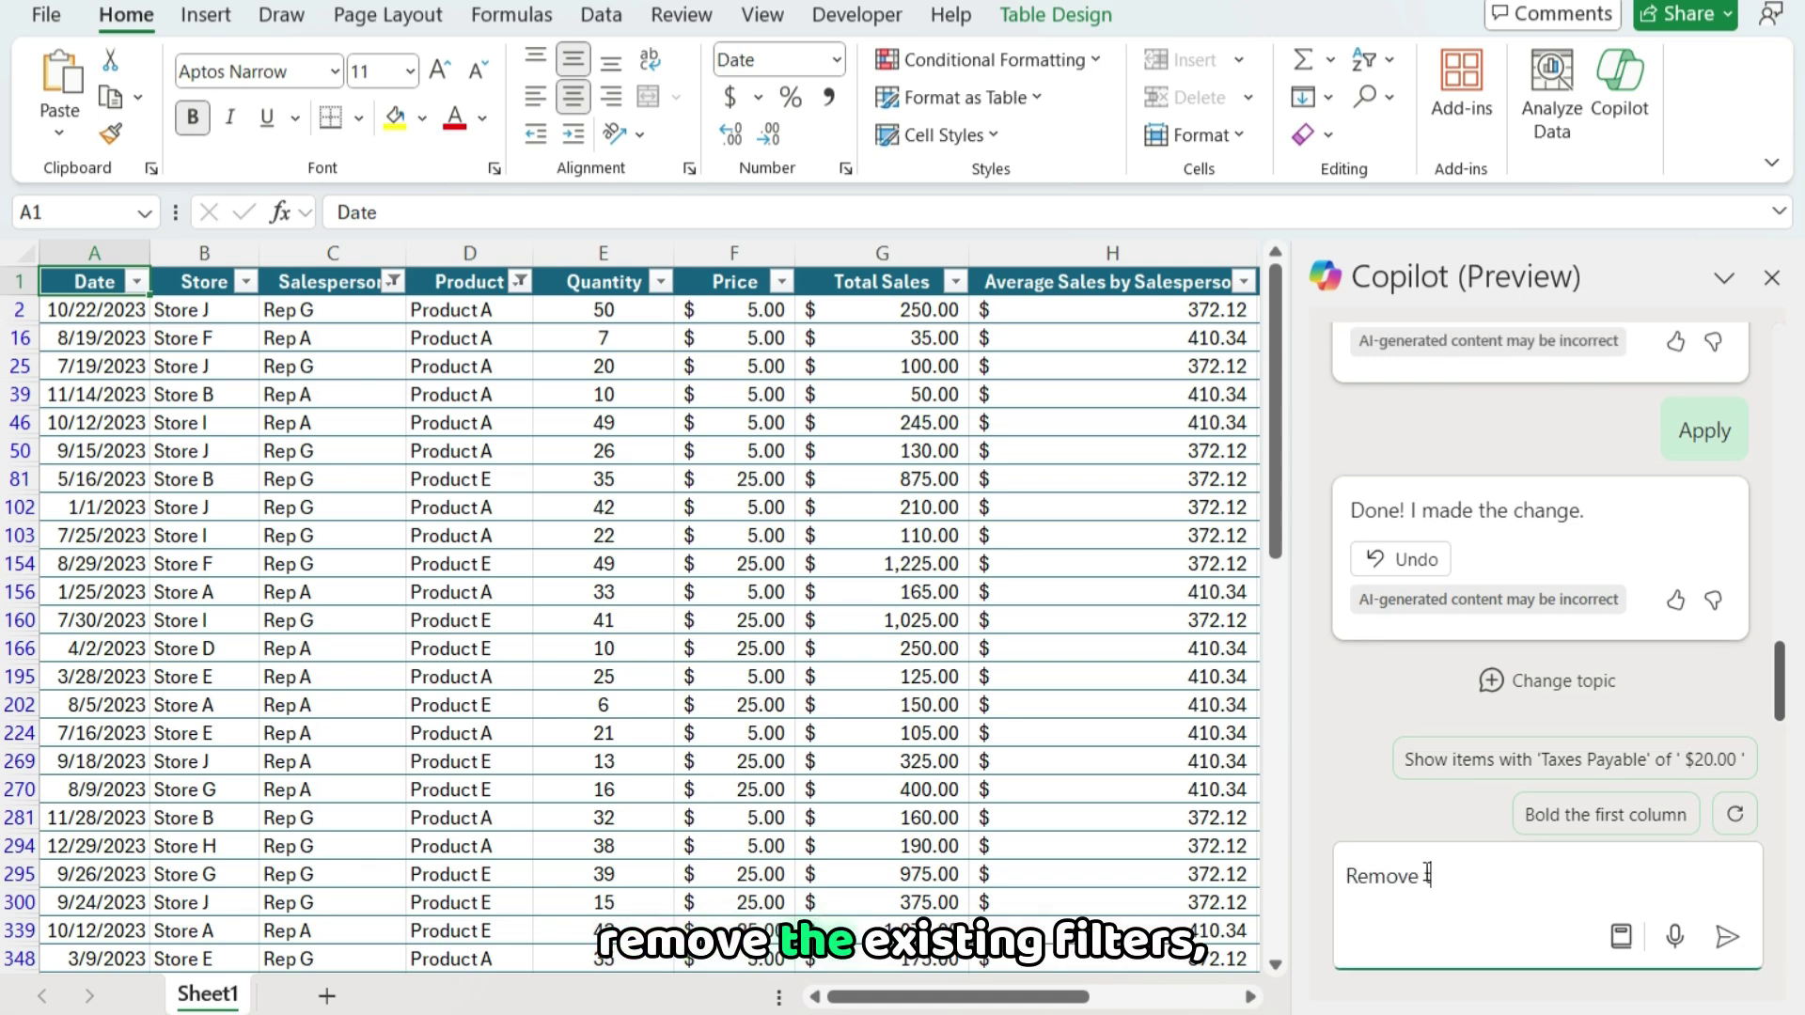
type("the existing filte")
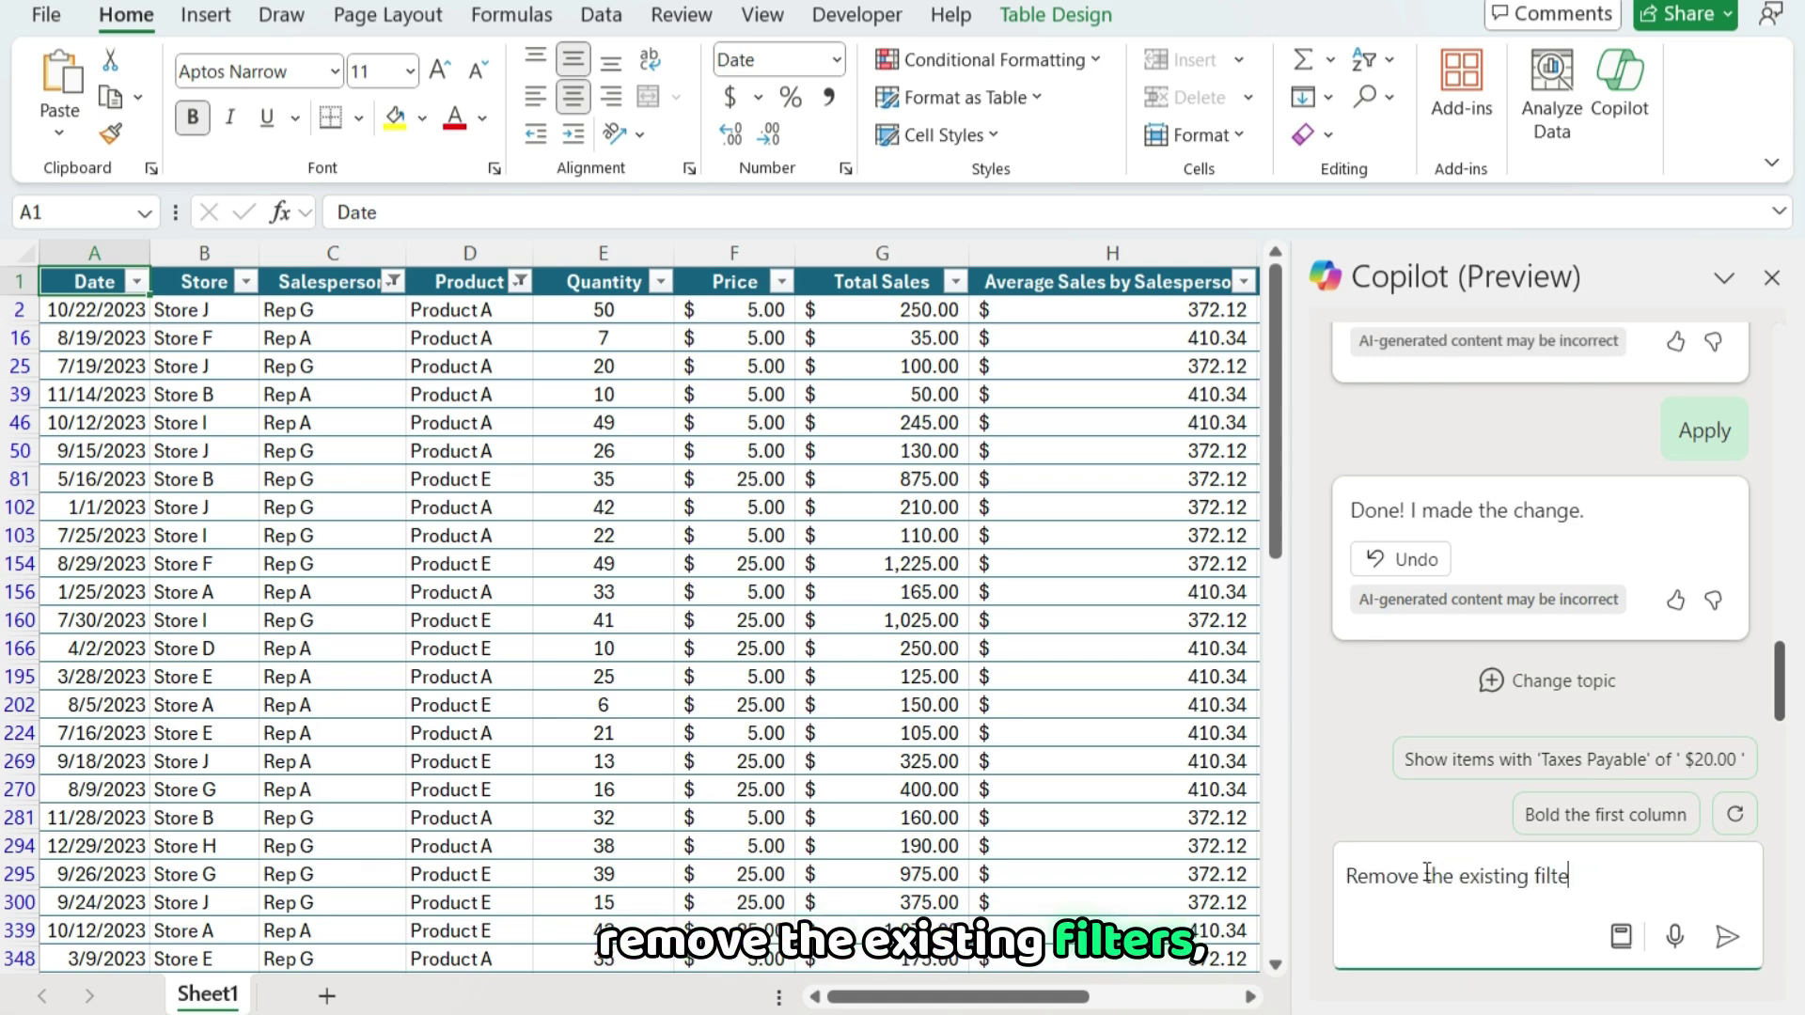
type("rs. Then, filte")
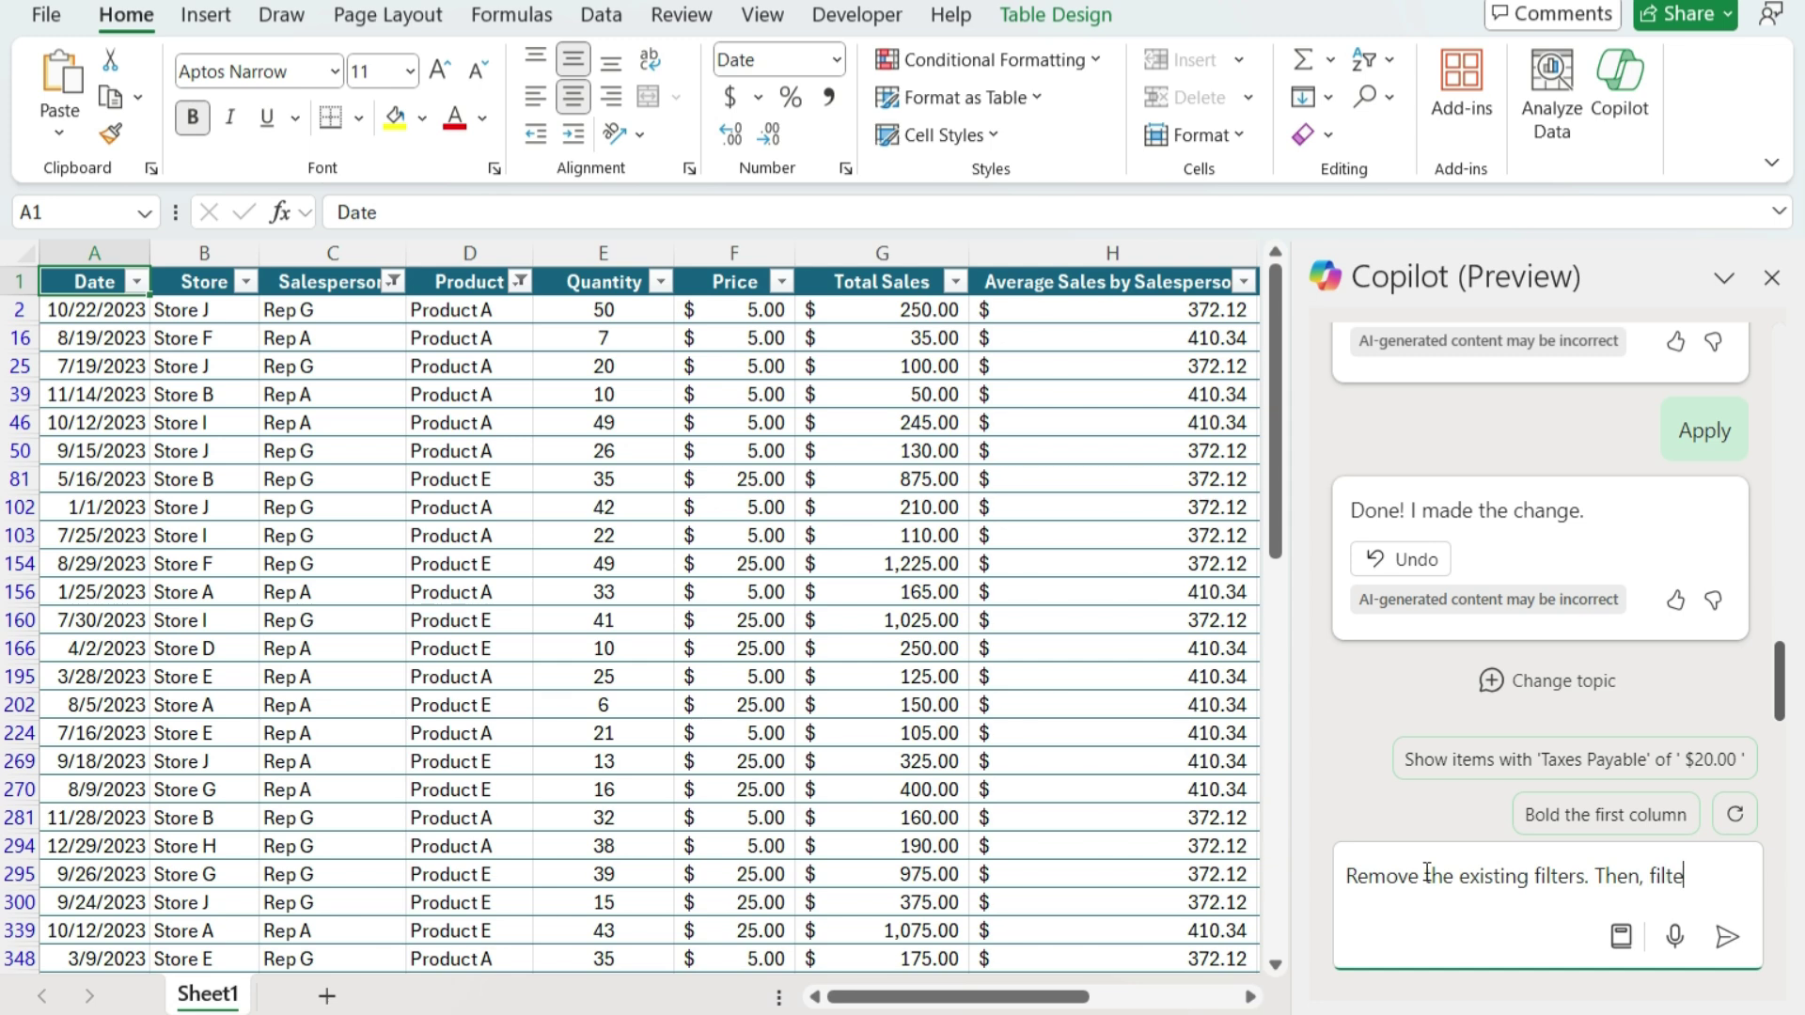
type("r sales so that")
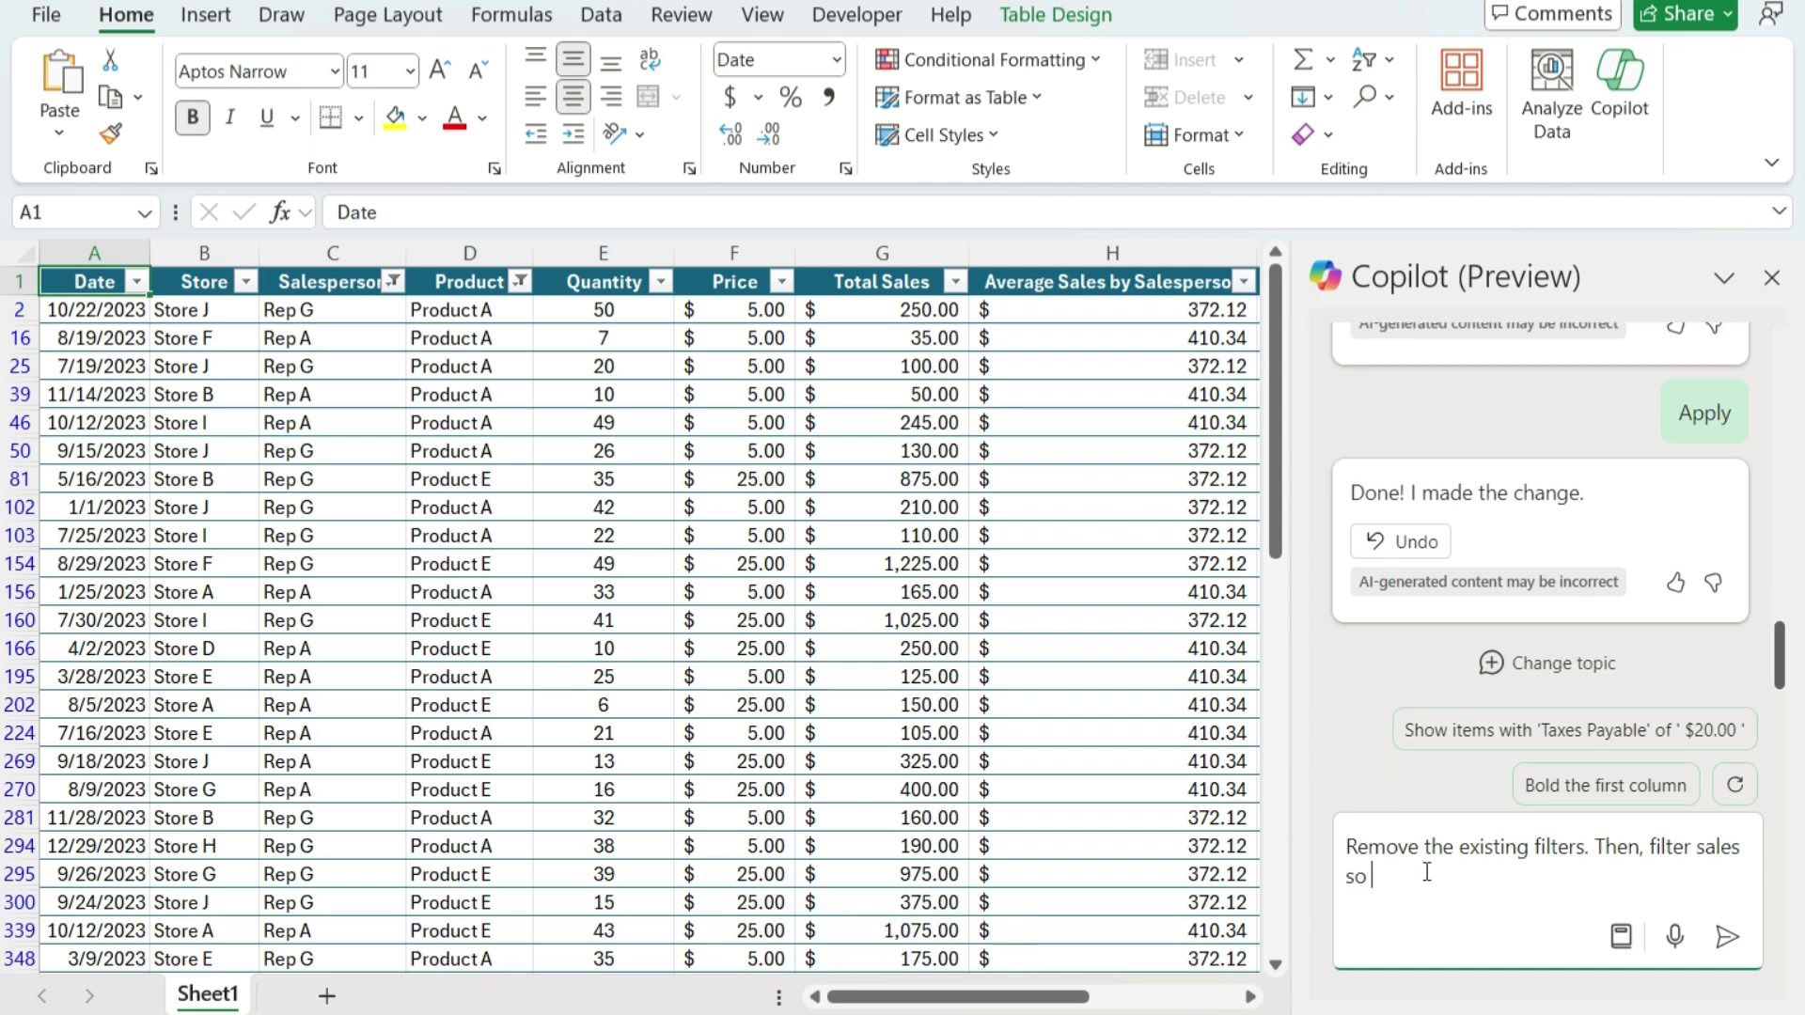
type(" it shows sales ")
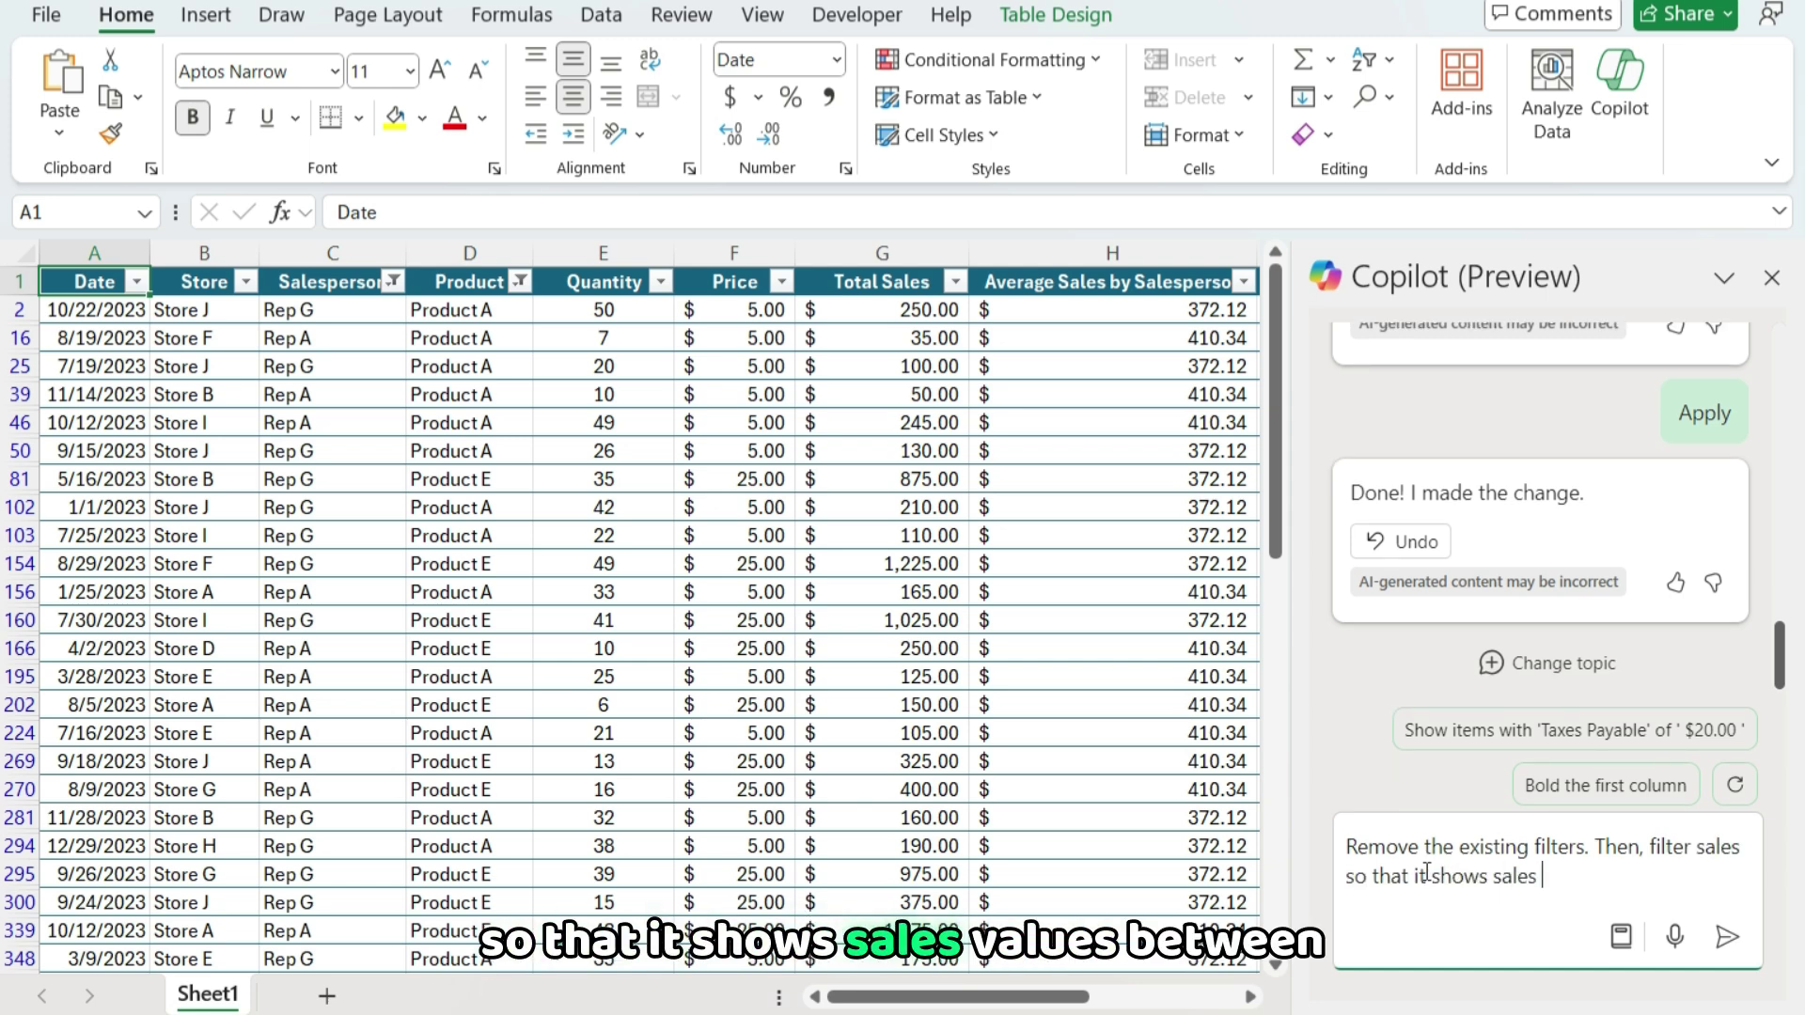
type("values between $")
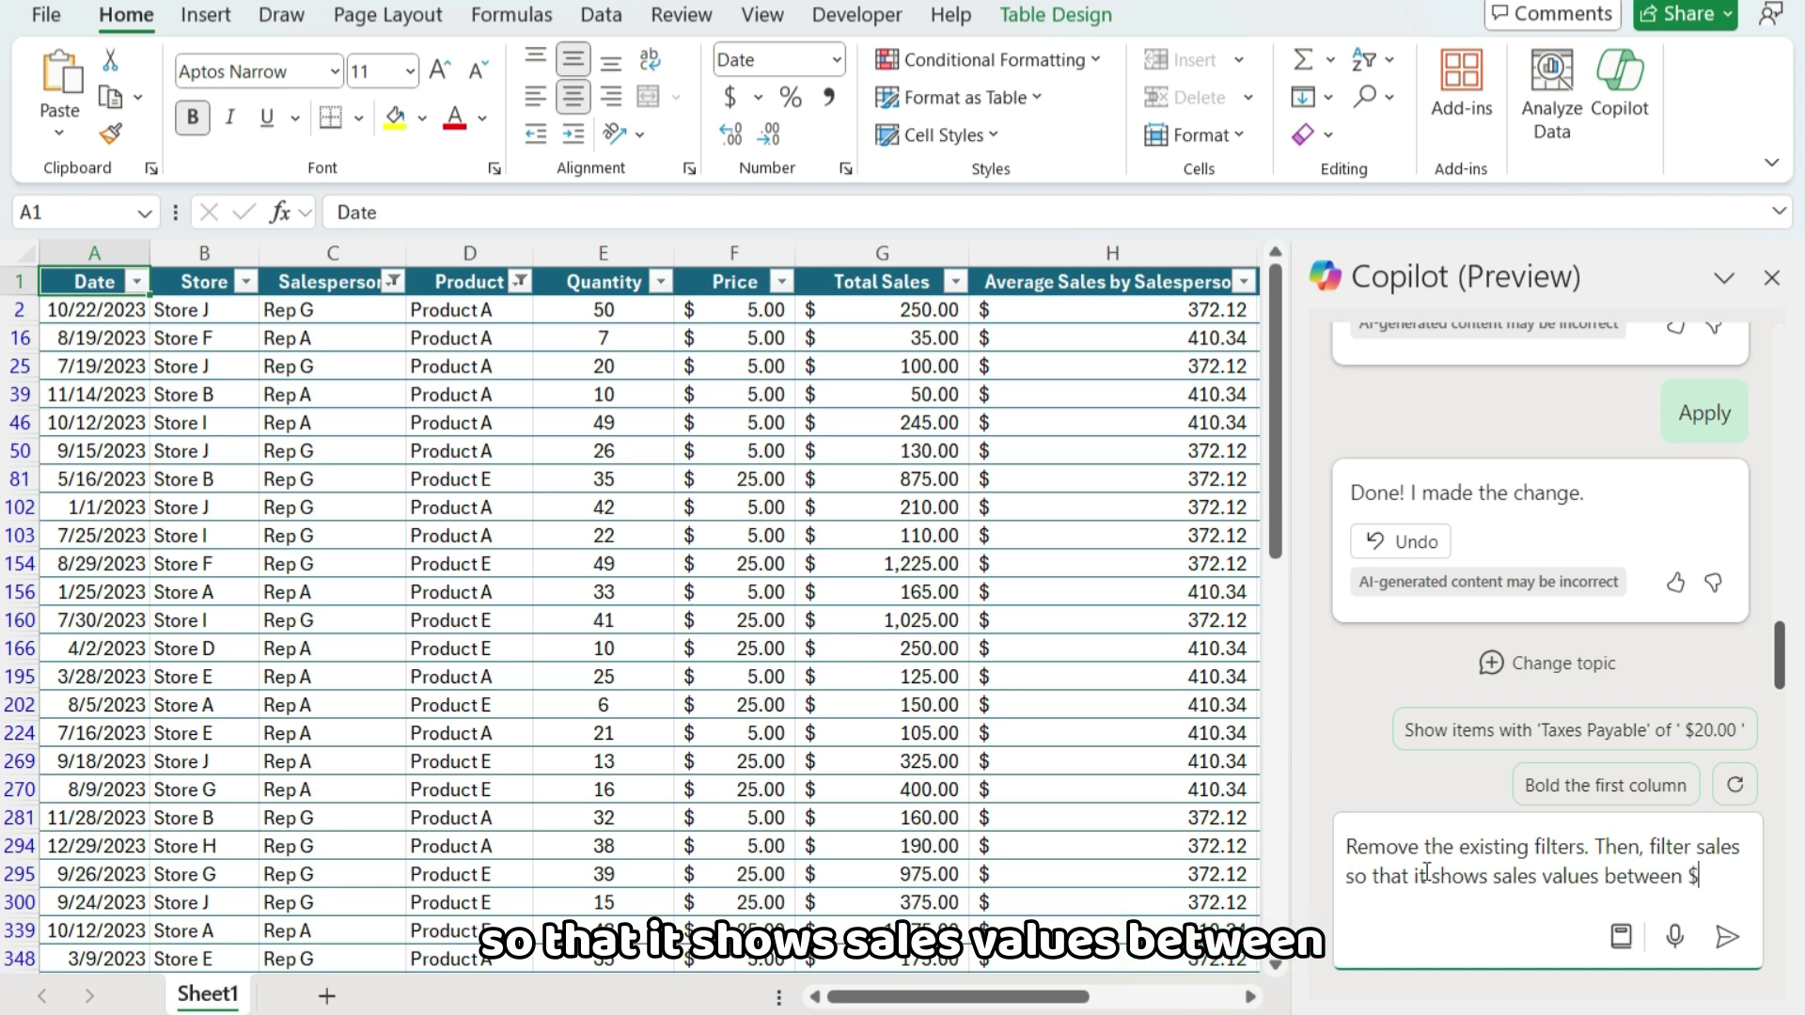
type("200 and $300")
key("Return")
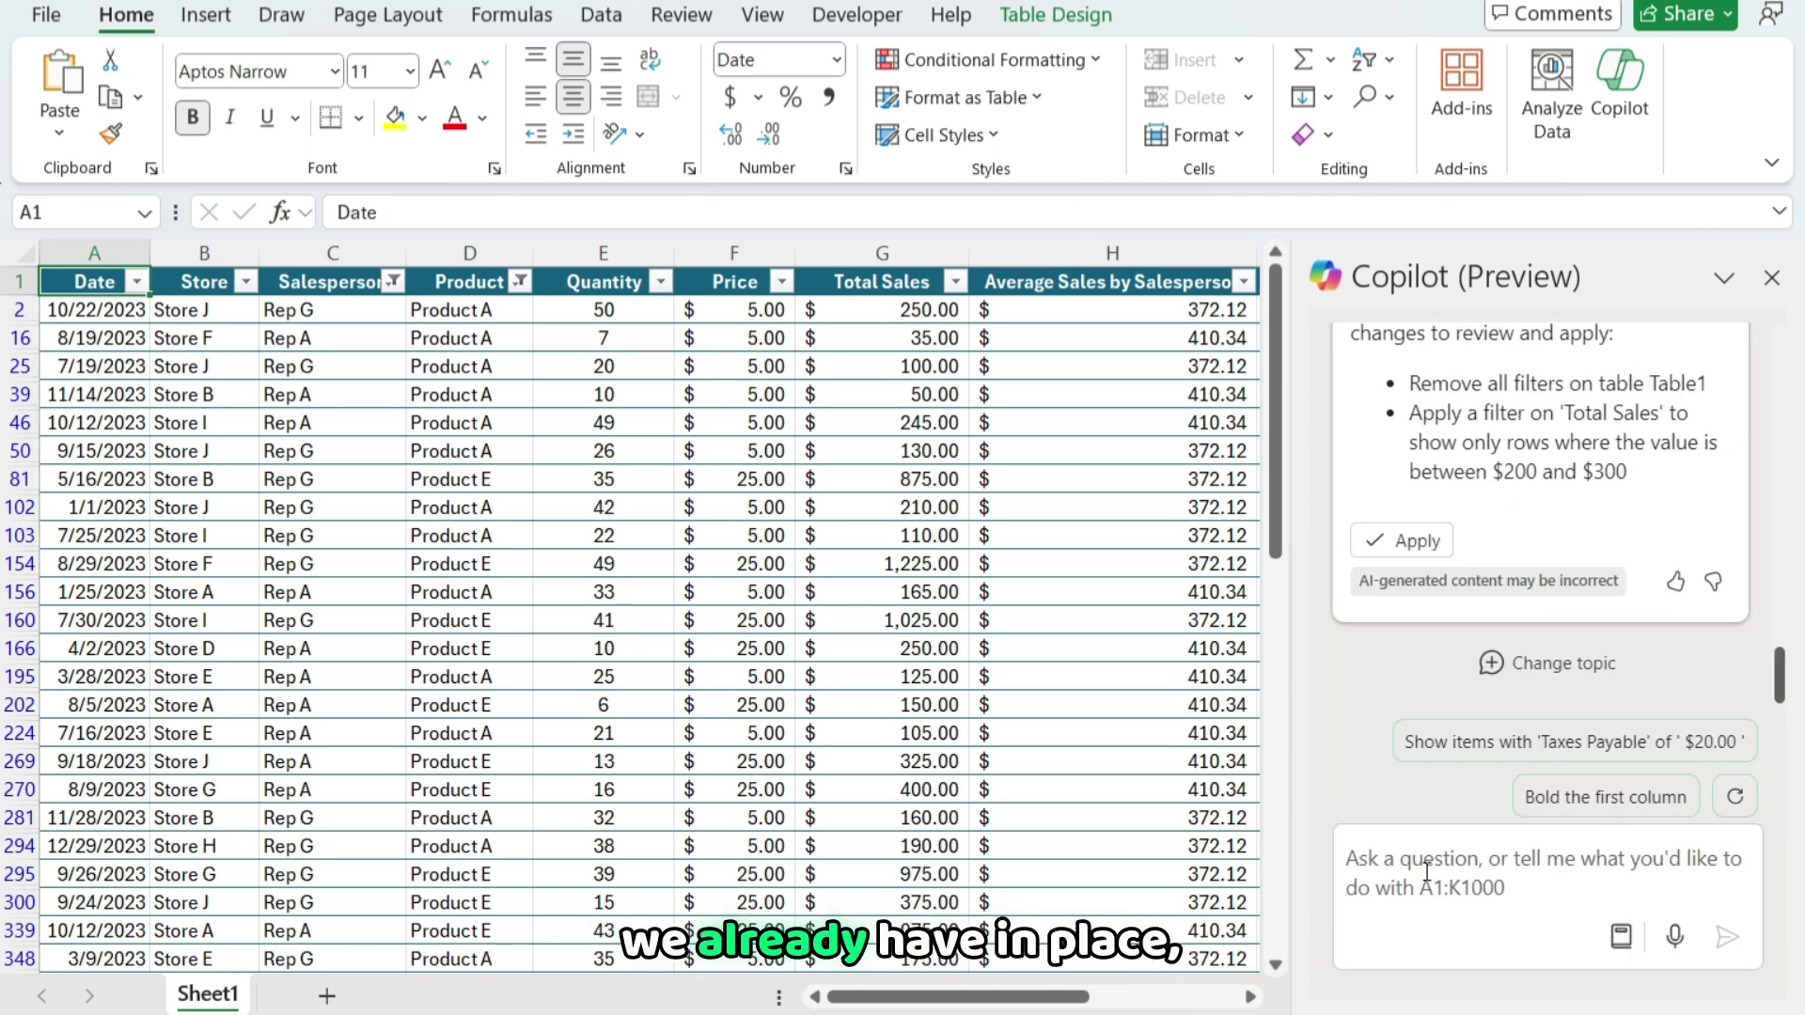
scroll(1586, 622, "up", 2)
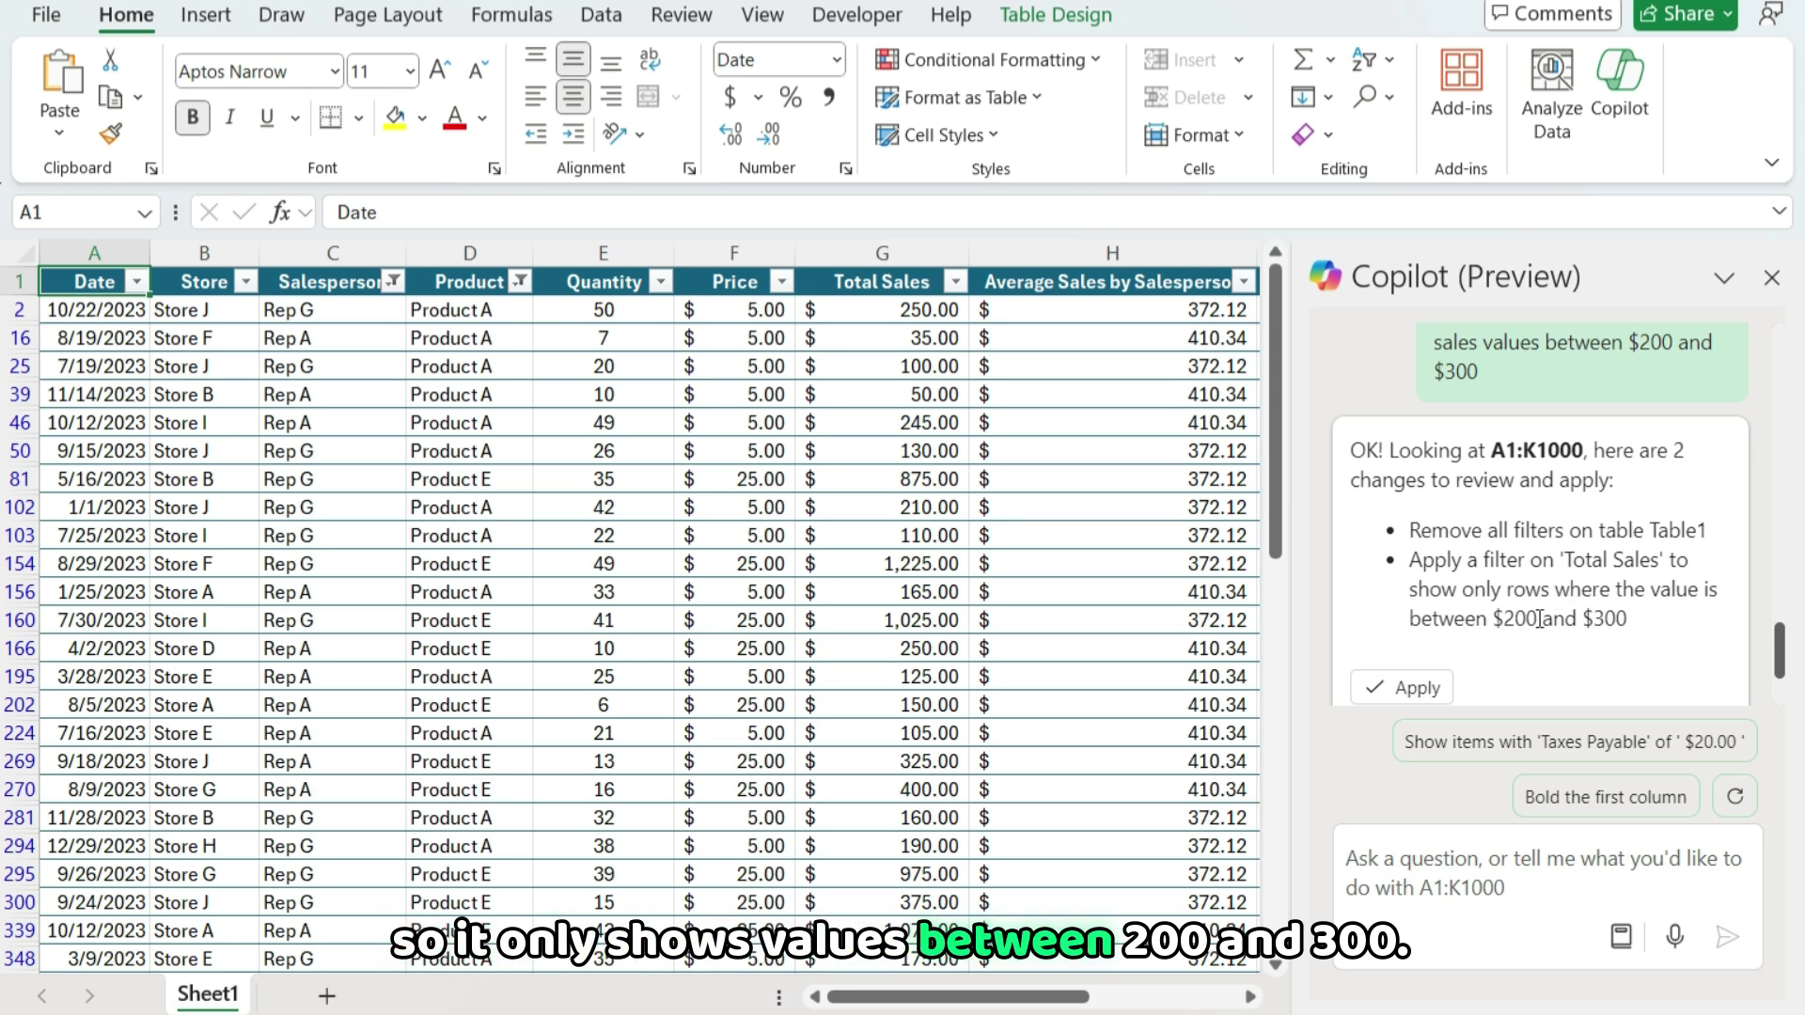
left_click(1407, 689)
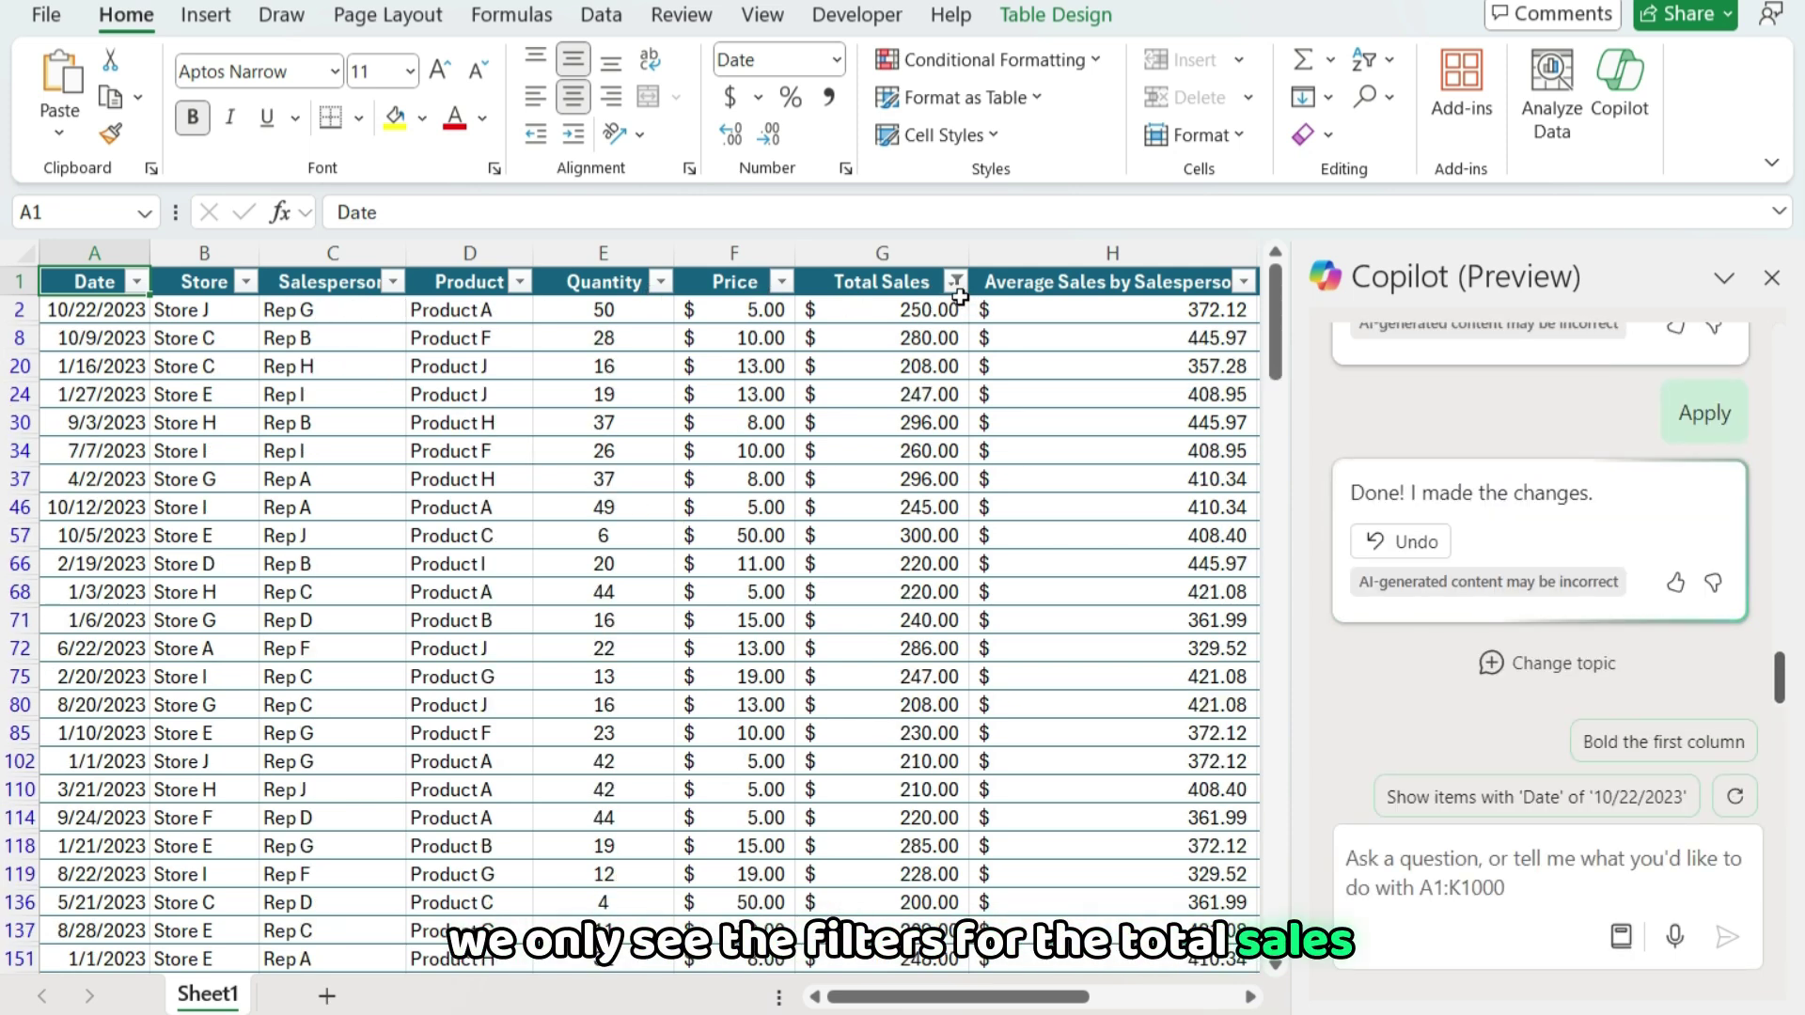
- Confirm the Total Sales filter criteria are ≥ 200 and ≤ 300
mouse_move(959, 299)
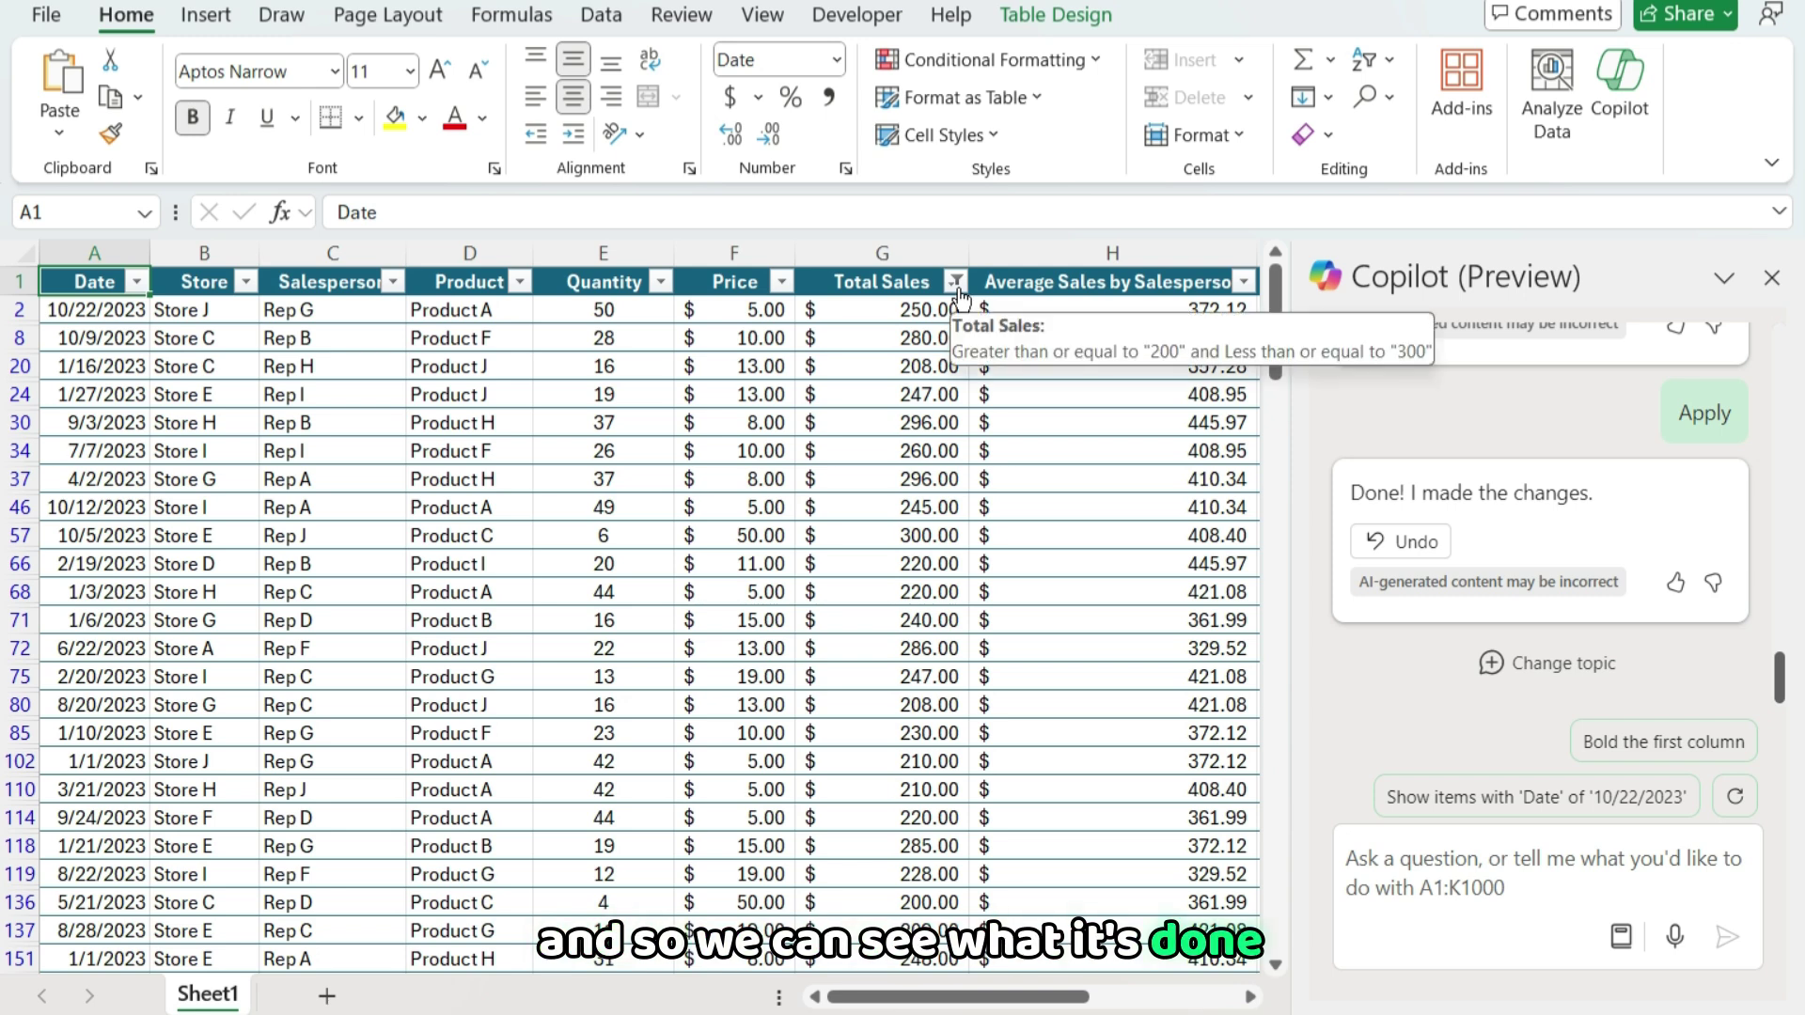
left_click(956, 284)
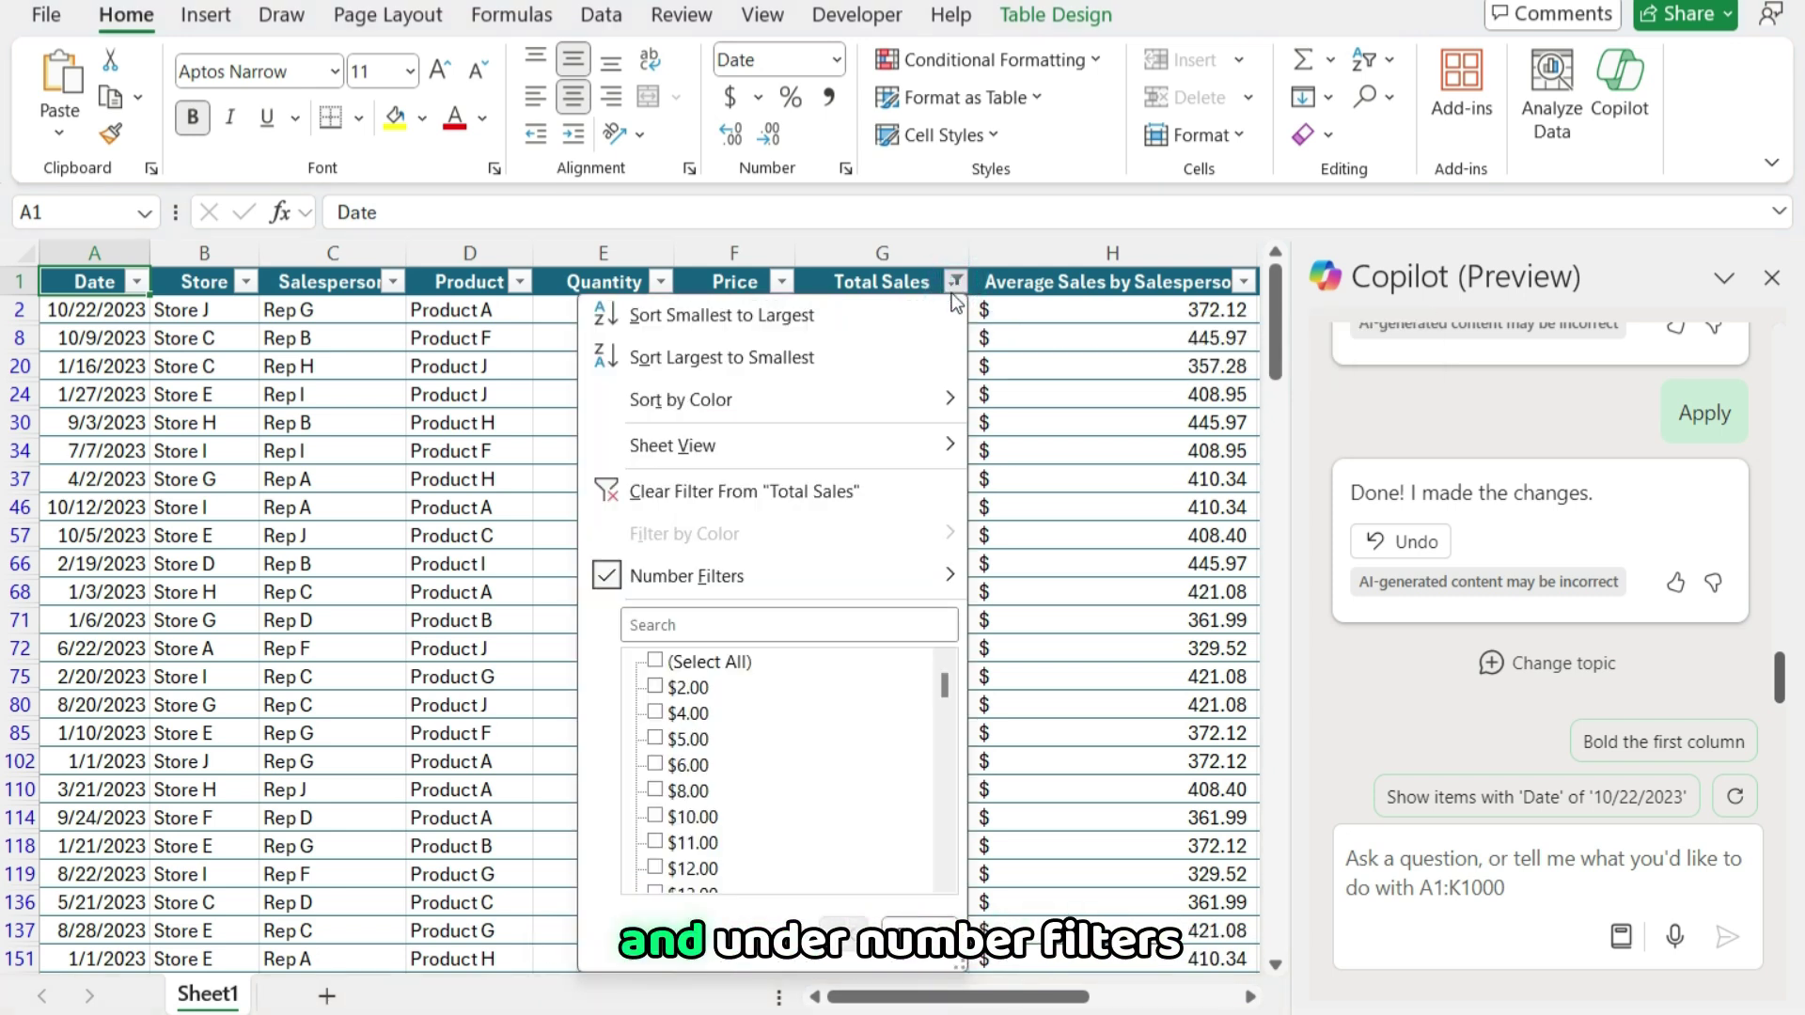
mouse_move(782, 567)
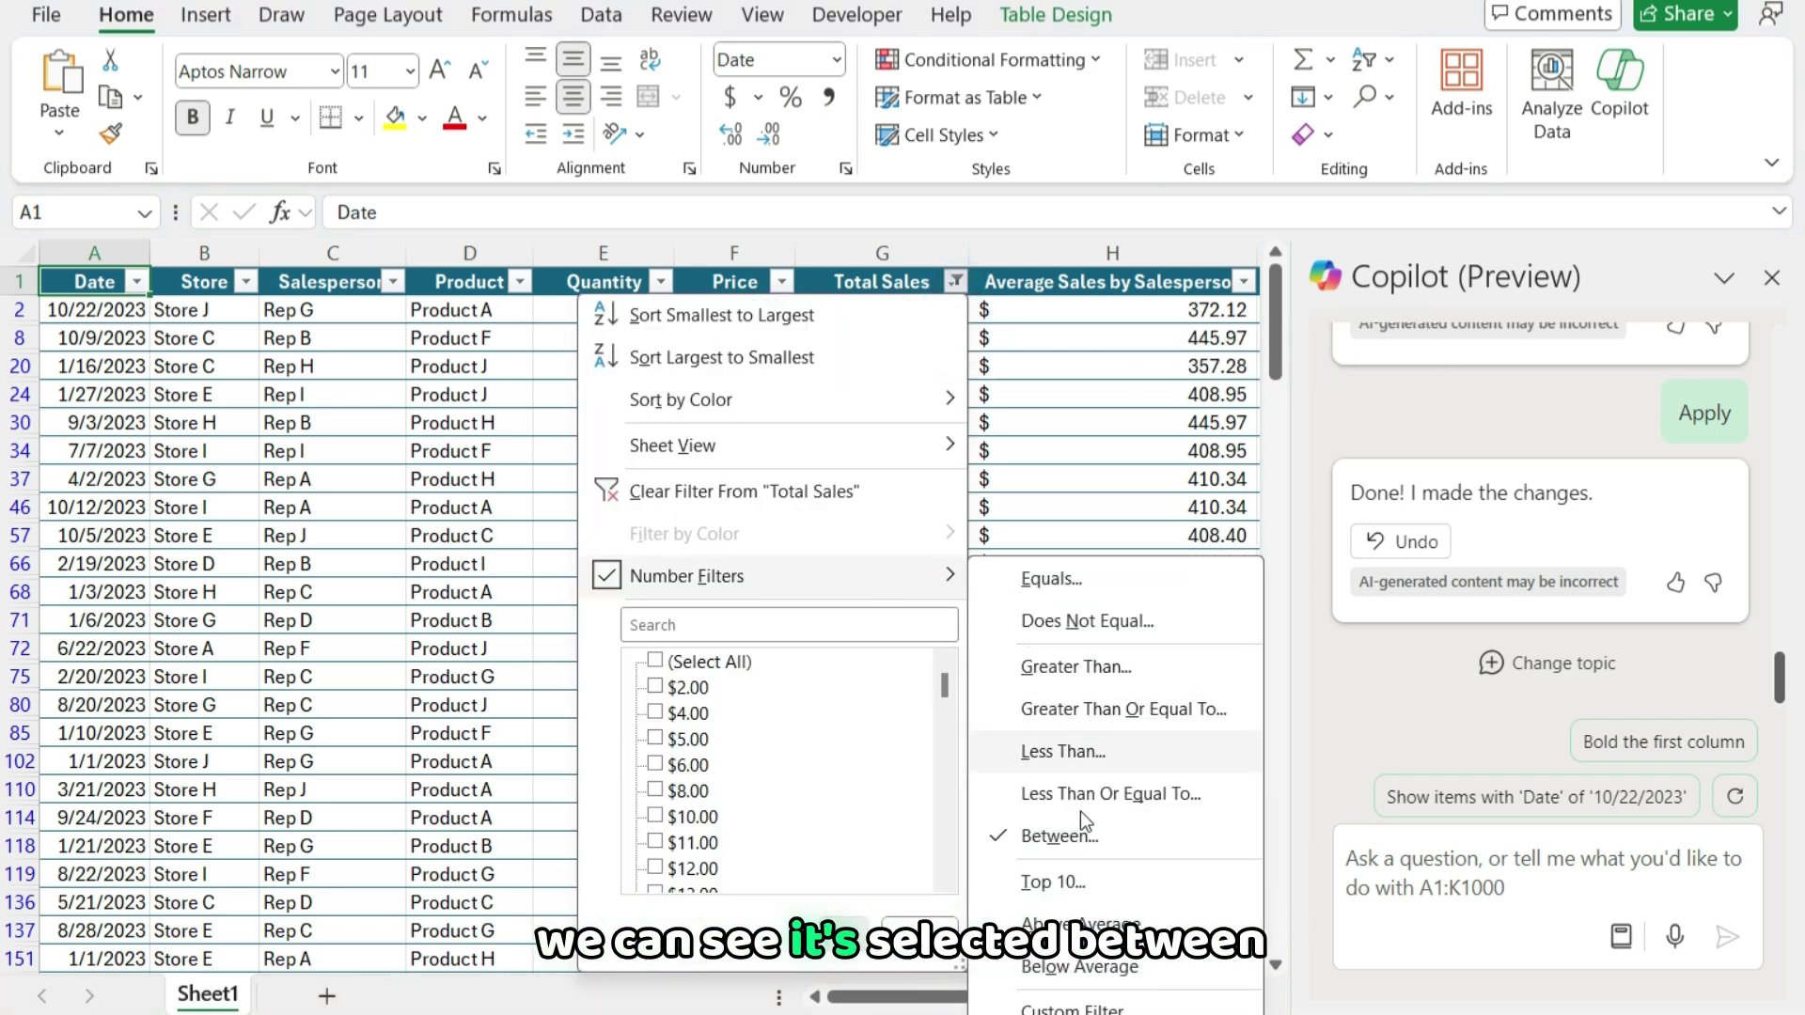
left_click(1118, 851)
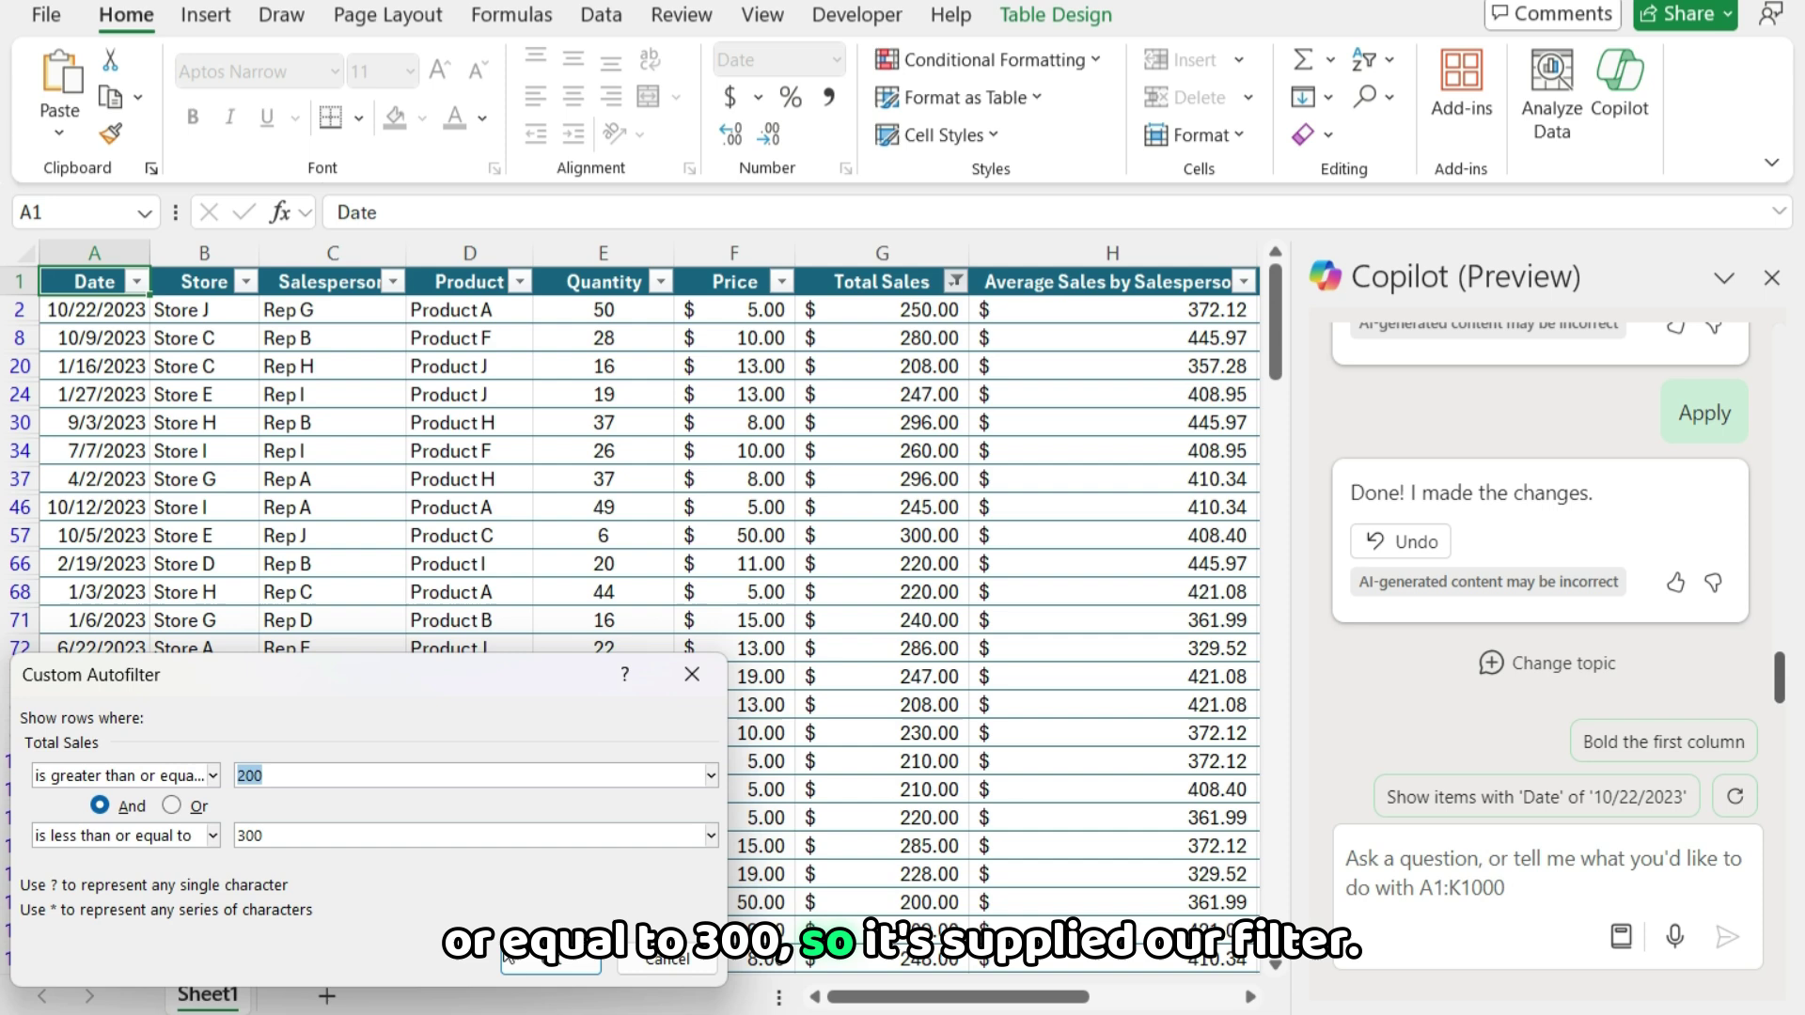
left_click(551, 960)
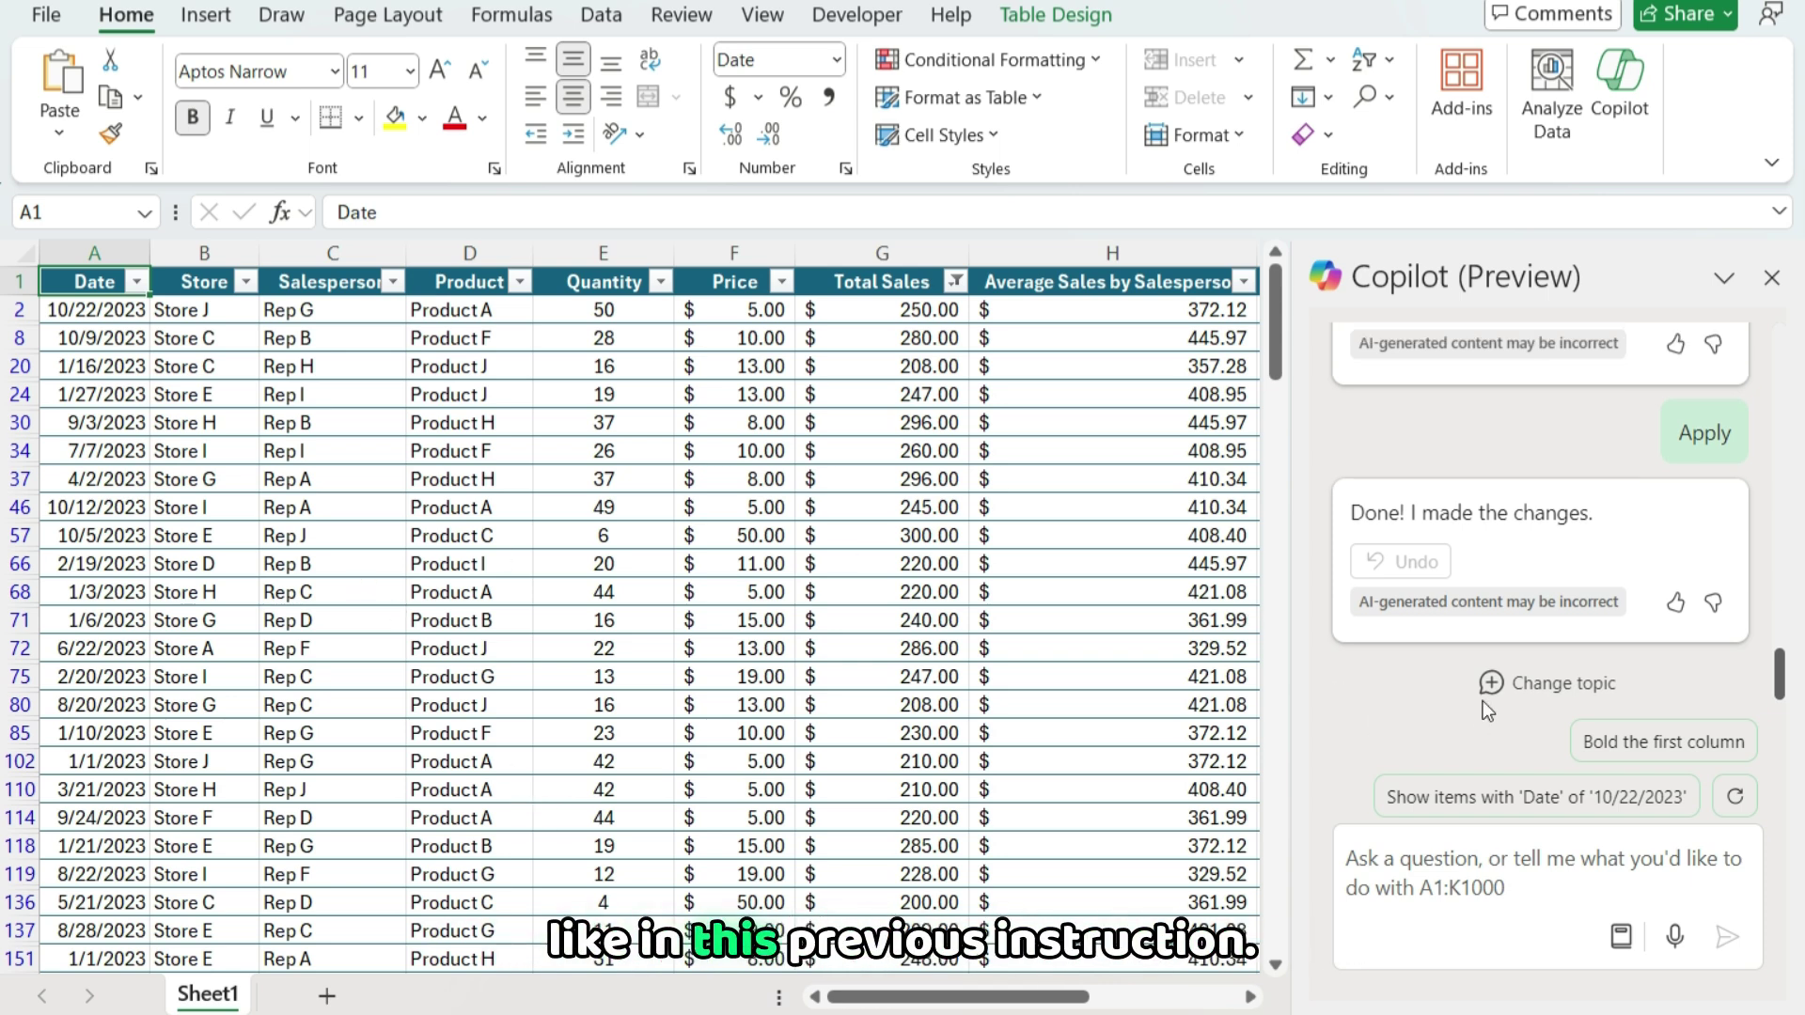
scroll(1481, 702, "up", 3)
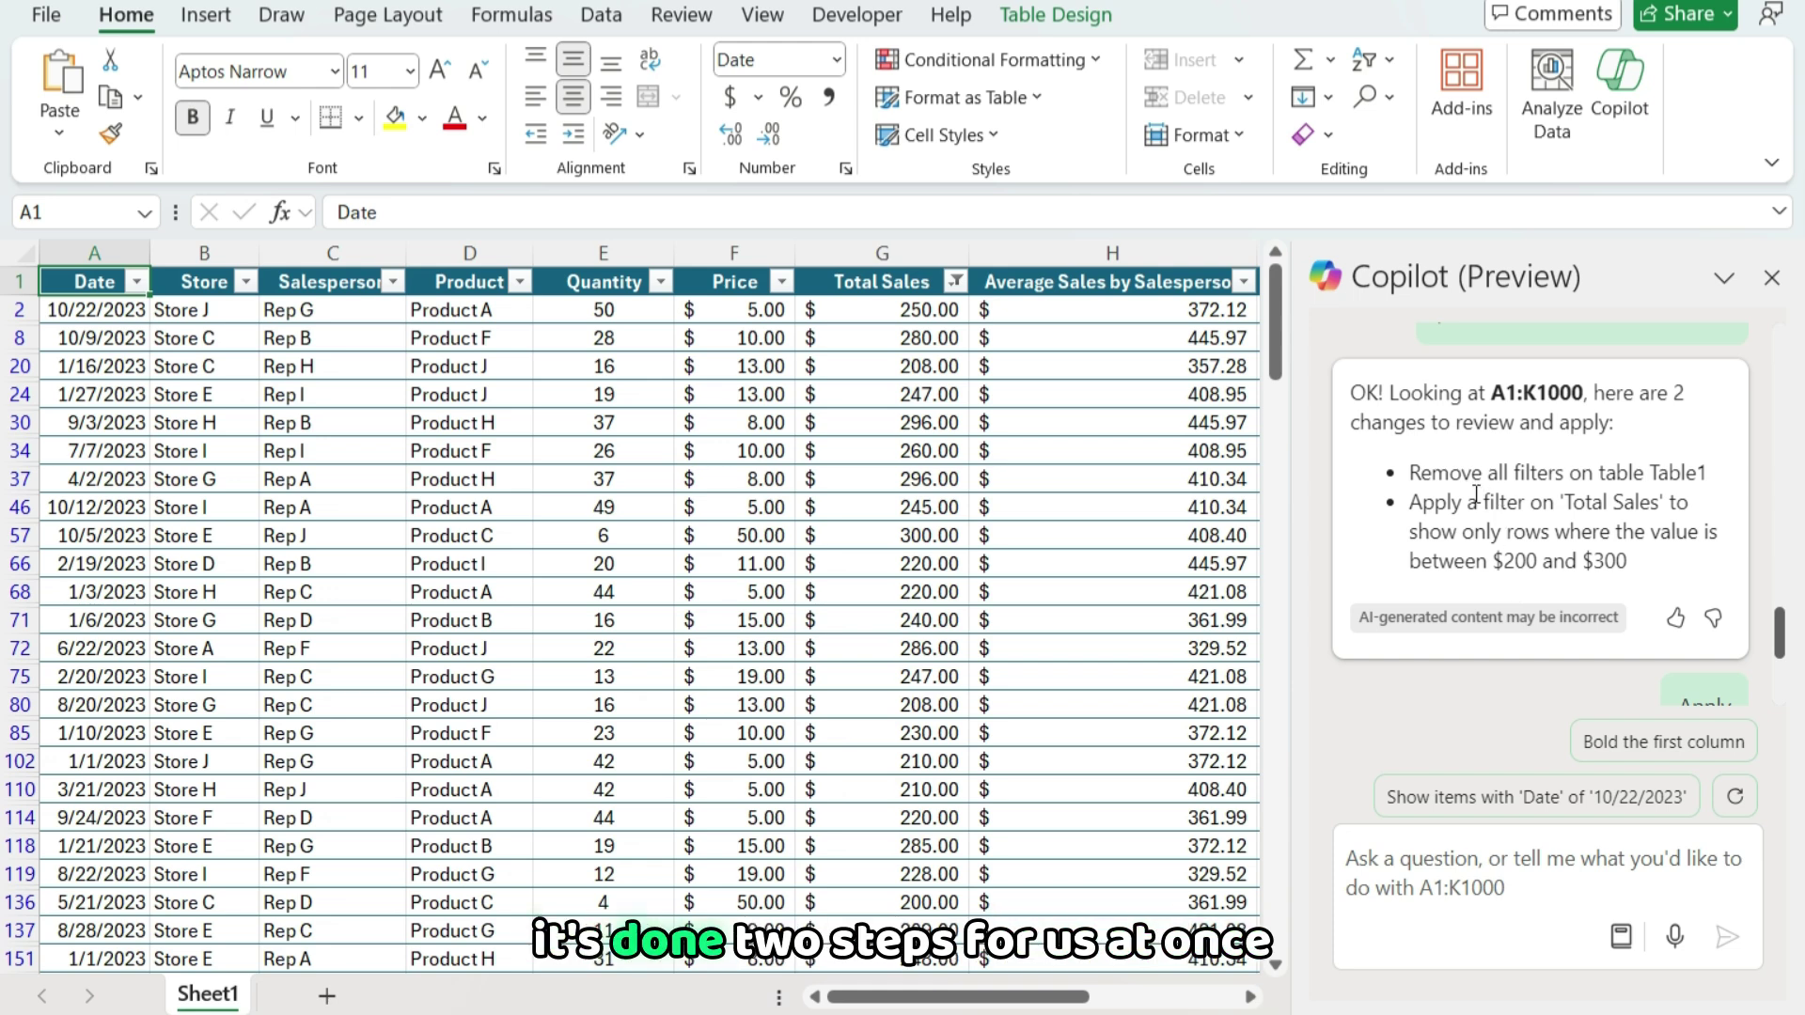